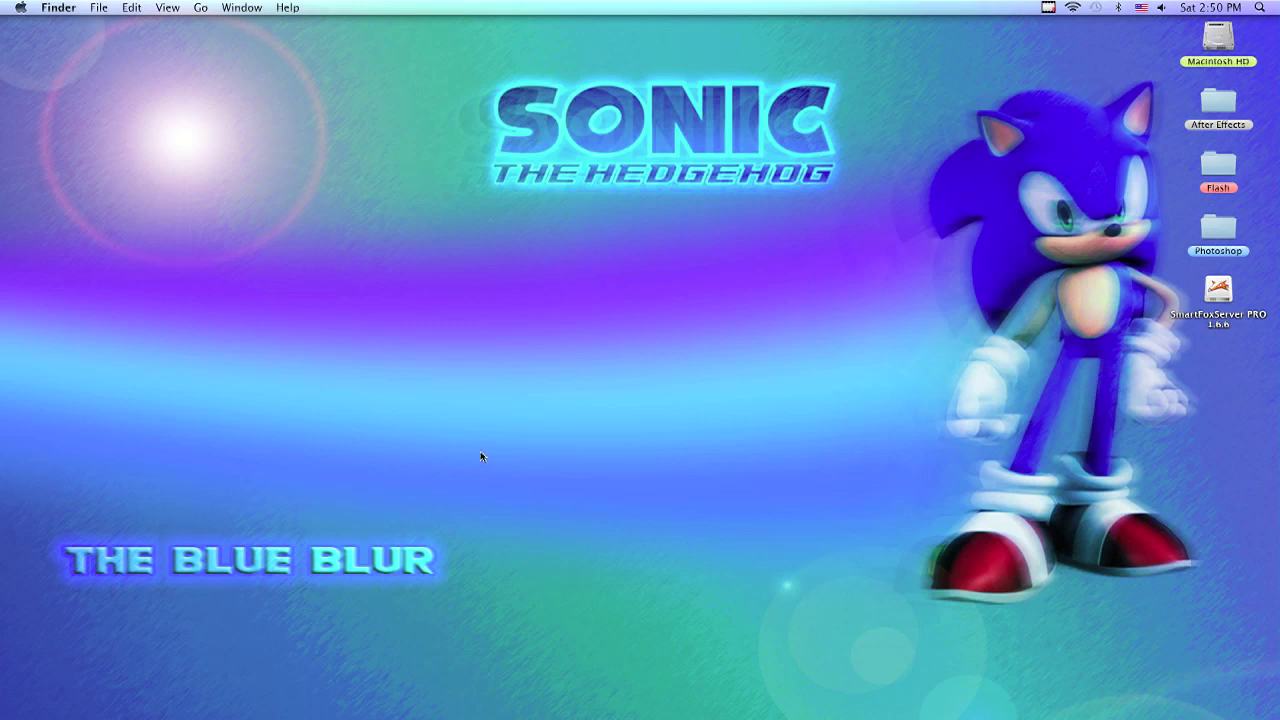
# Launch Firefox from the Dock and start loading adobe.com
pyautogui.moveTo(386, 718)
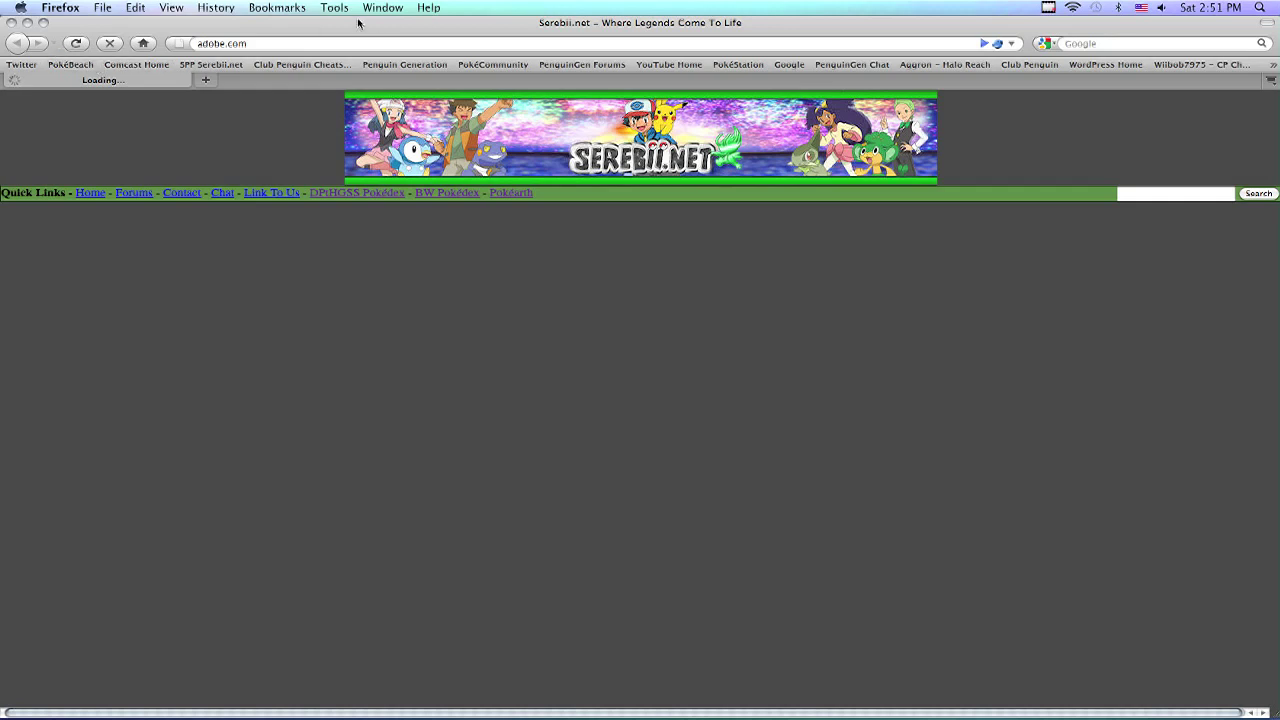
# Browse Adobe's products to the Flash Professional CS5 page and show its trial offers
pyautogui.click(1047, 8)
pyautogui.click(1059, 37)
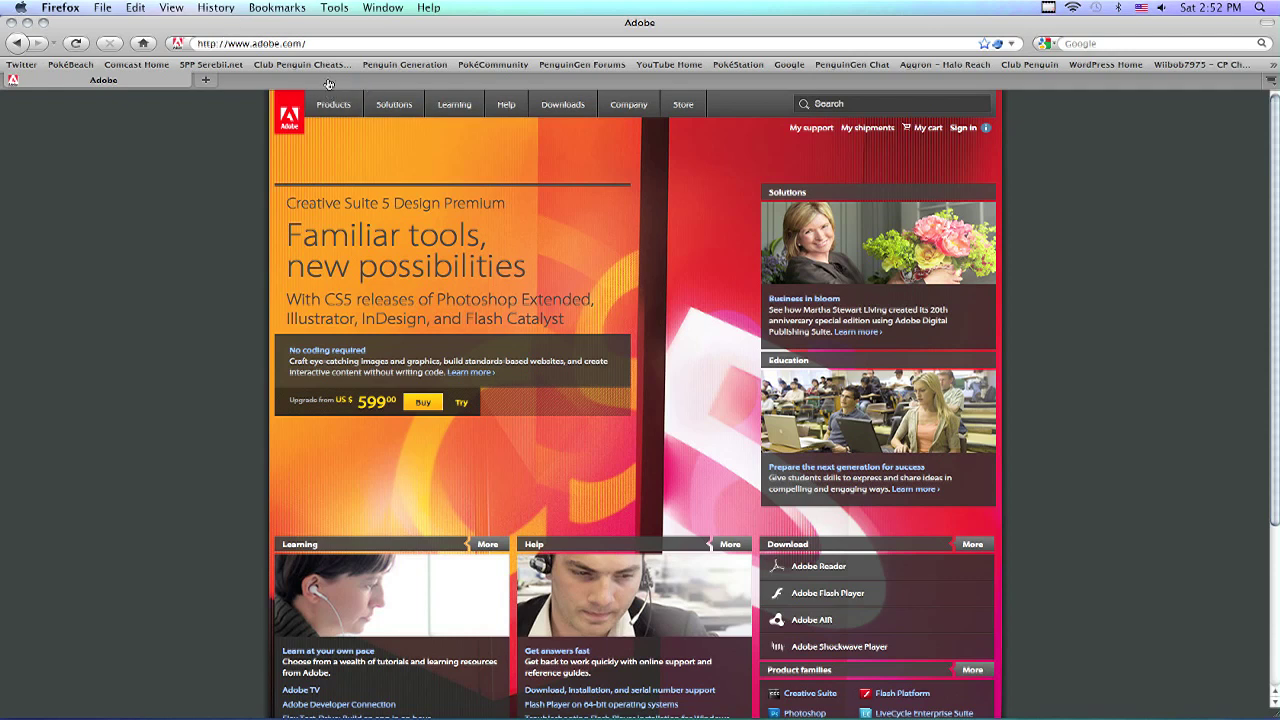
pyautogui.click(314, 107)
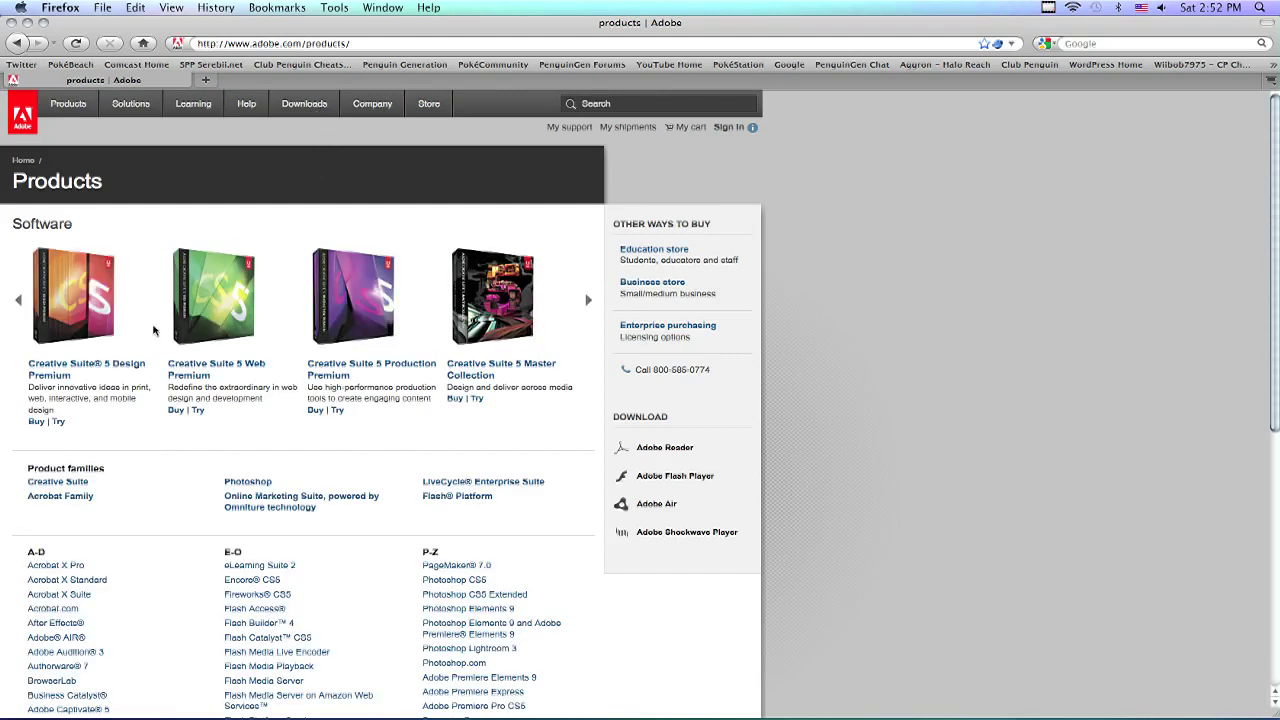
pyautogui.scroll(-5, 1277, 318)
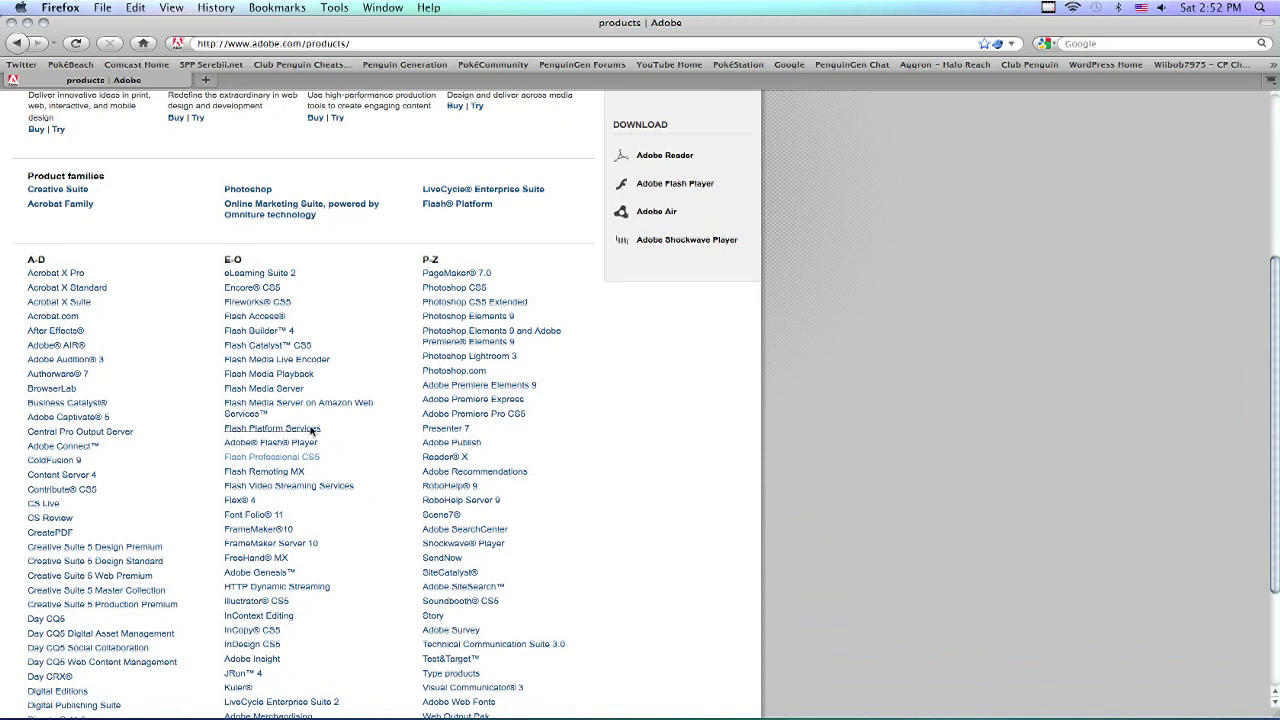
pyautogui.click(298, 458)
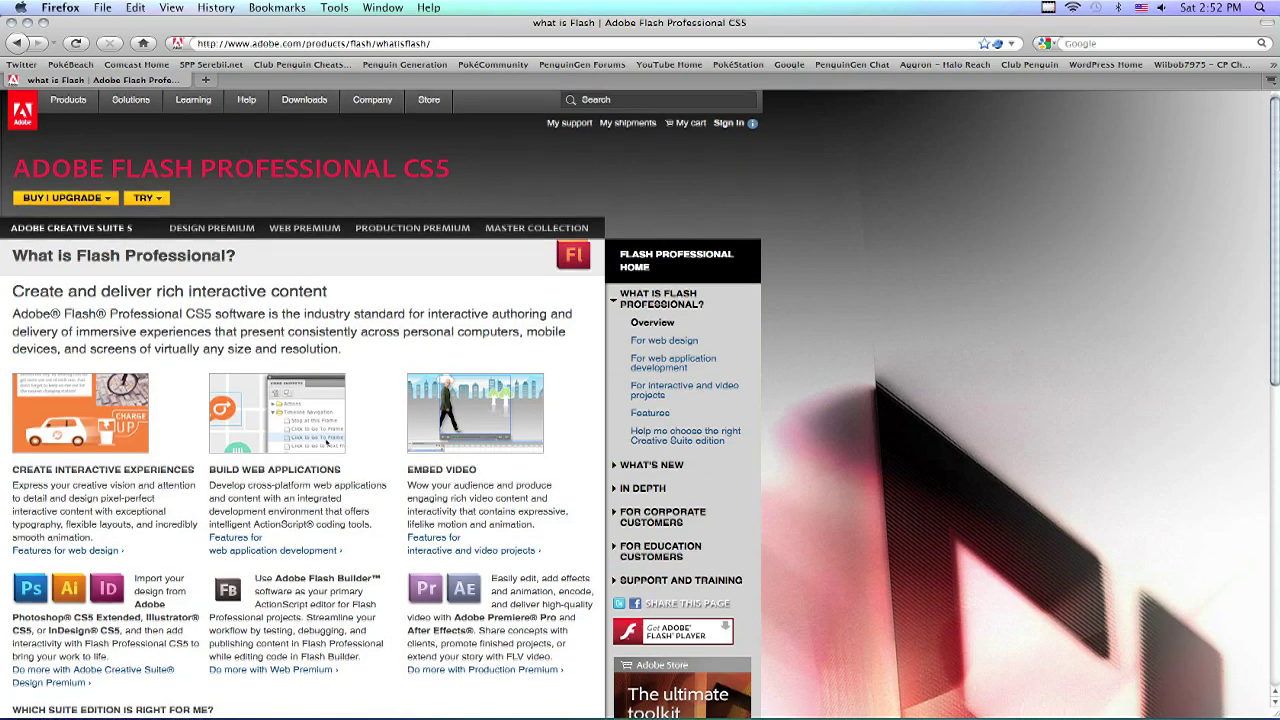
pyautogui.scroll(-5, 1239, 173)
pyautogui.scroll(5, 1239, 173)
pyautogui.scroll(1, 1239, 173)
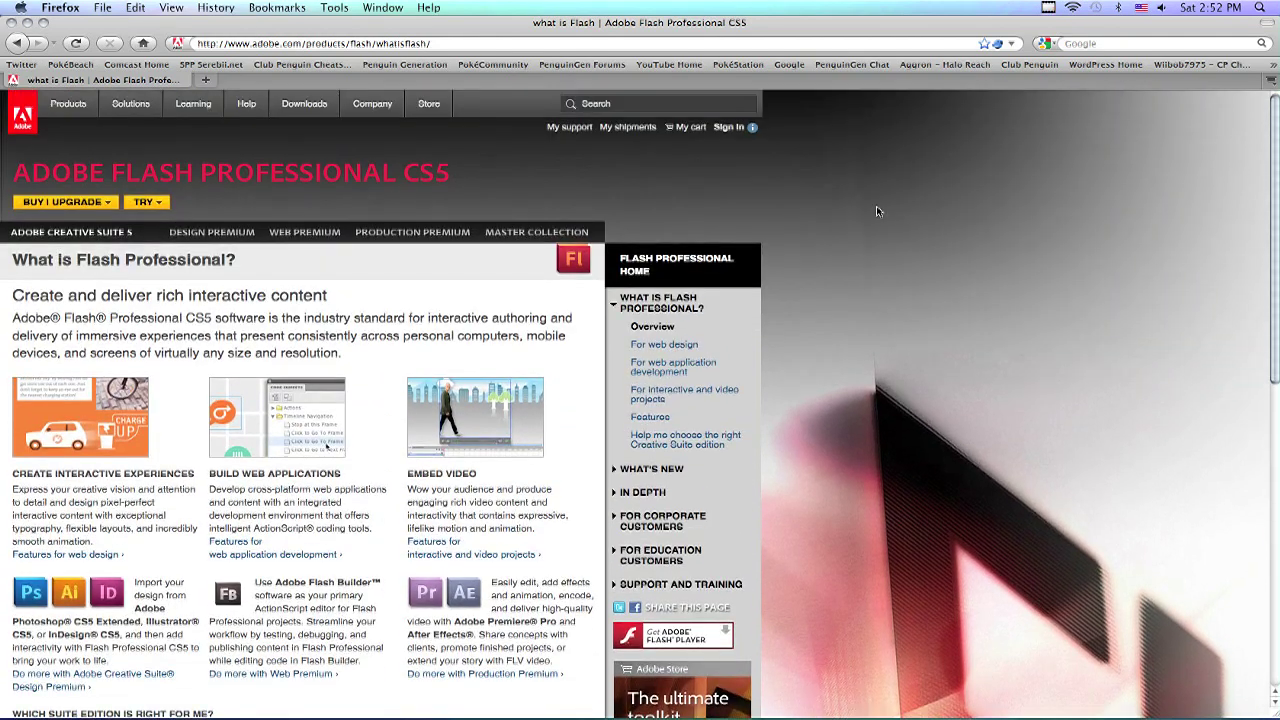
pyautogui.click(164, 204)
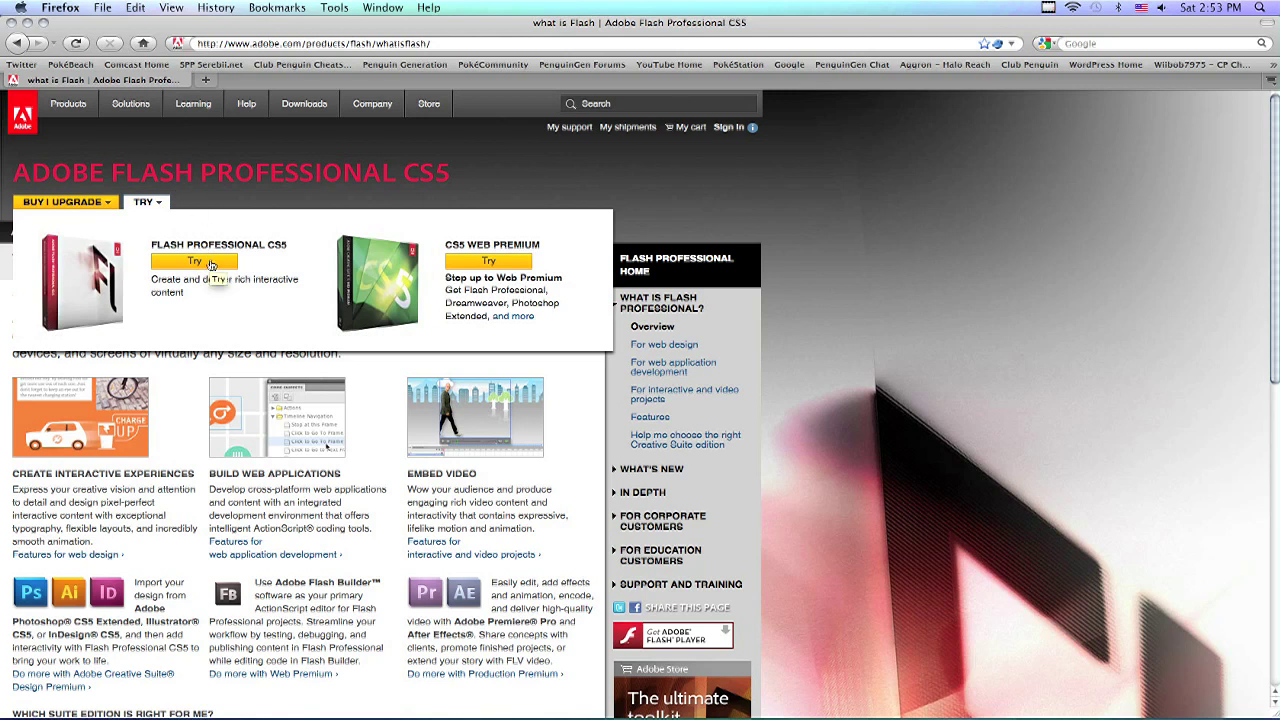
# Go to the smartfoxserver website
pyautogui.click(450, 43)
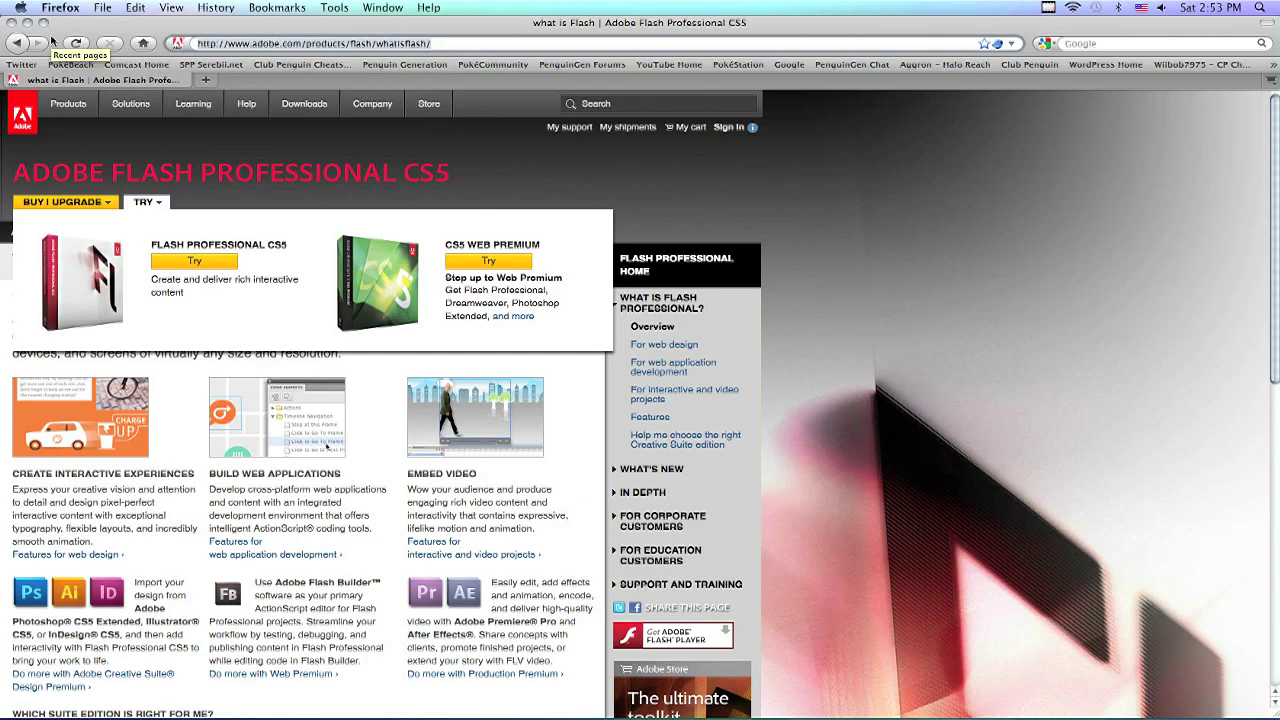
pyautogui.write('smartfoxserver')
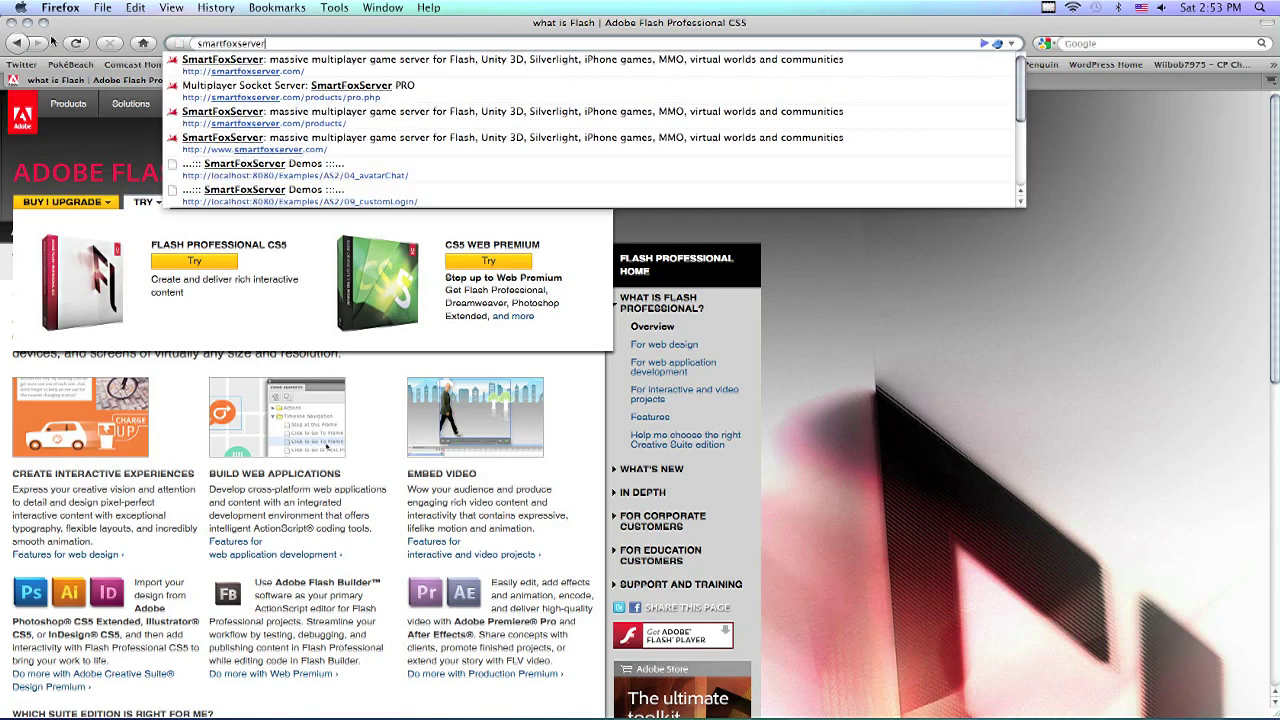
pyautogui.press('Return')
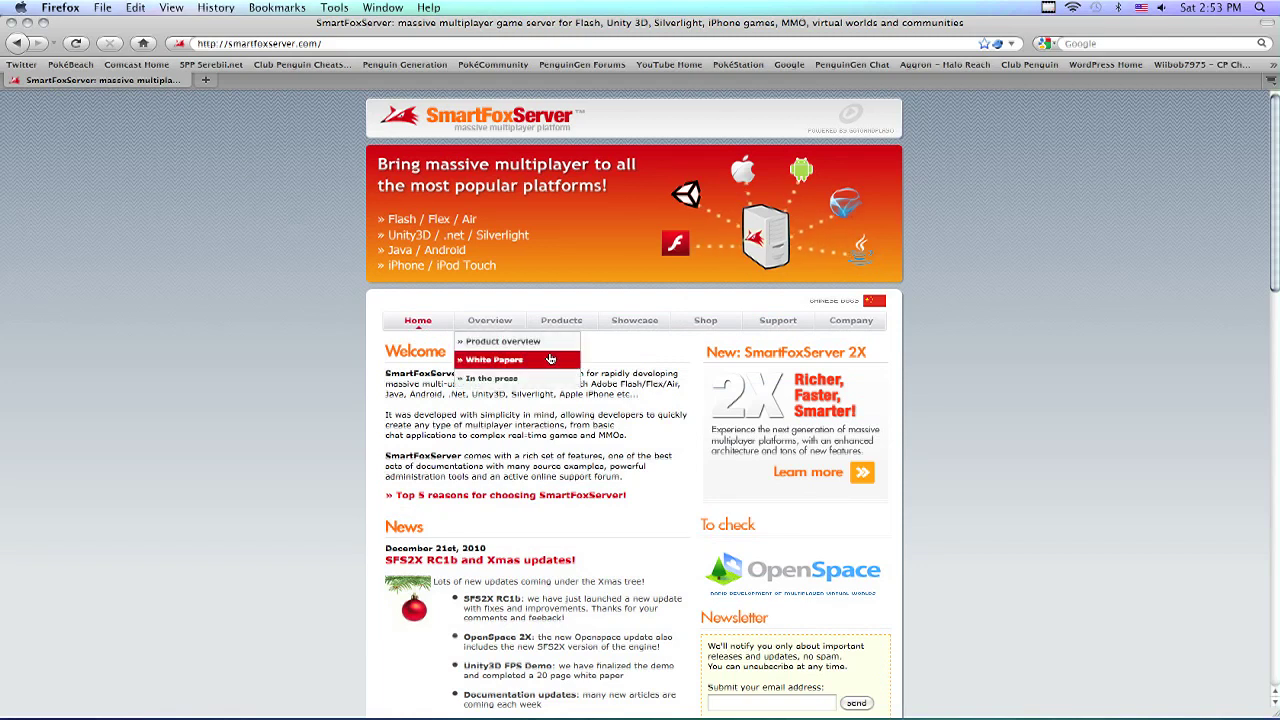
# Open the SmartFoxServer PRO product page and scroll to its 1.6.6 downloads
pyautogui.moveTo(567, 335)
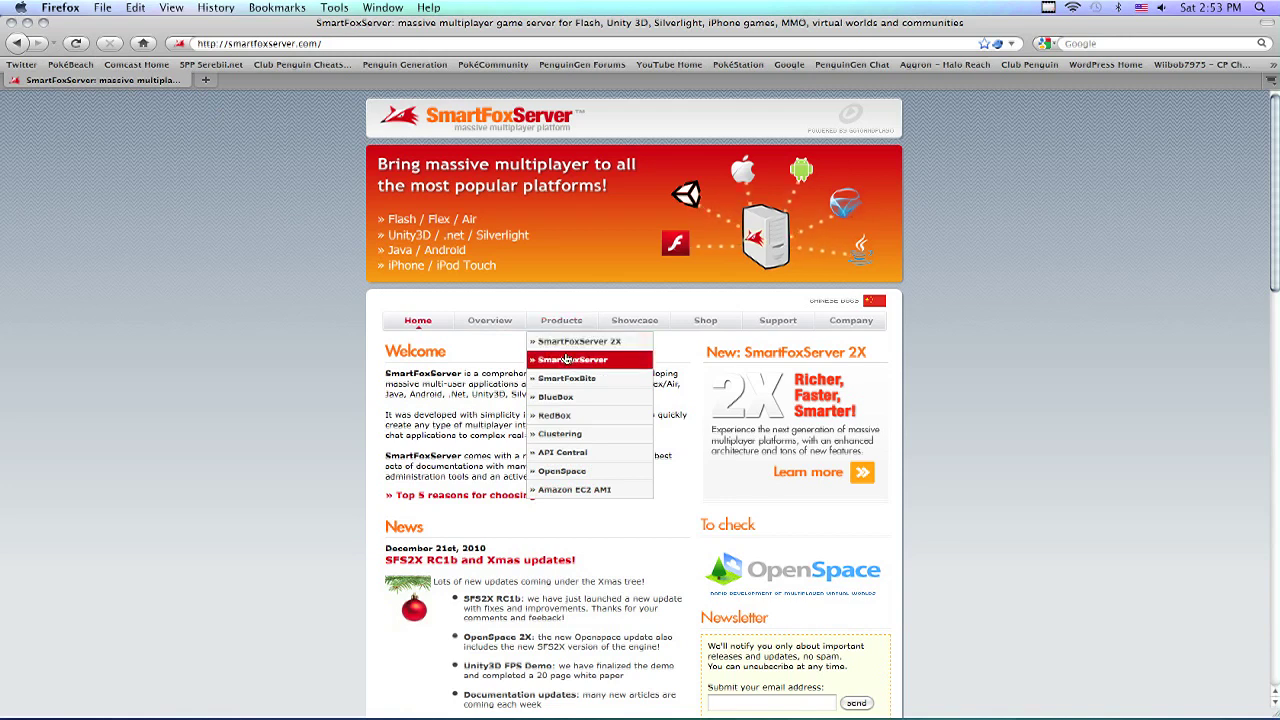
pyautogui.click(566, 359)
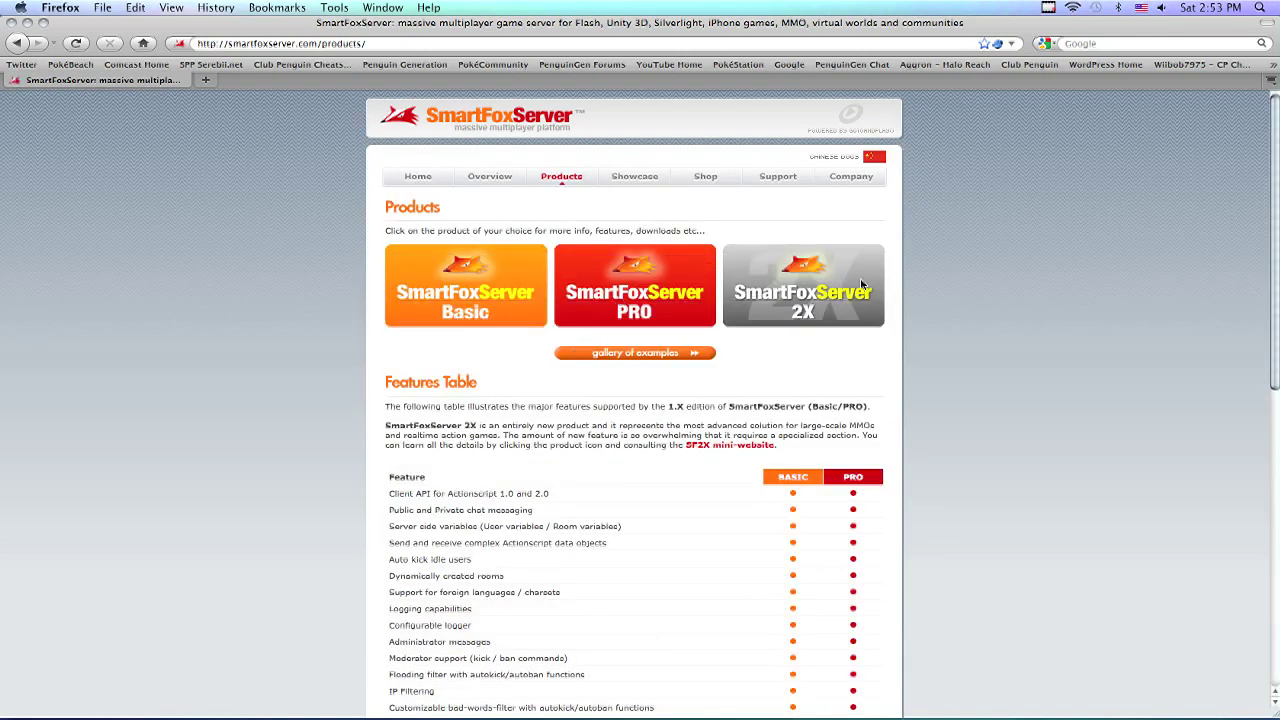
pyautogui.click(614, 283)
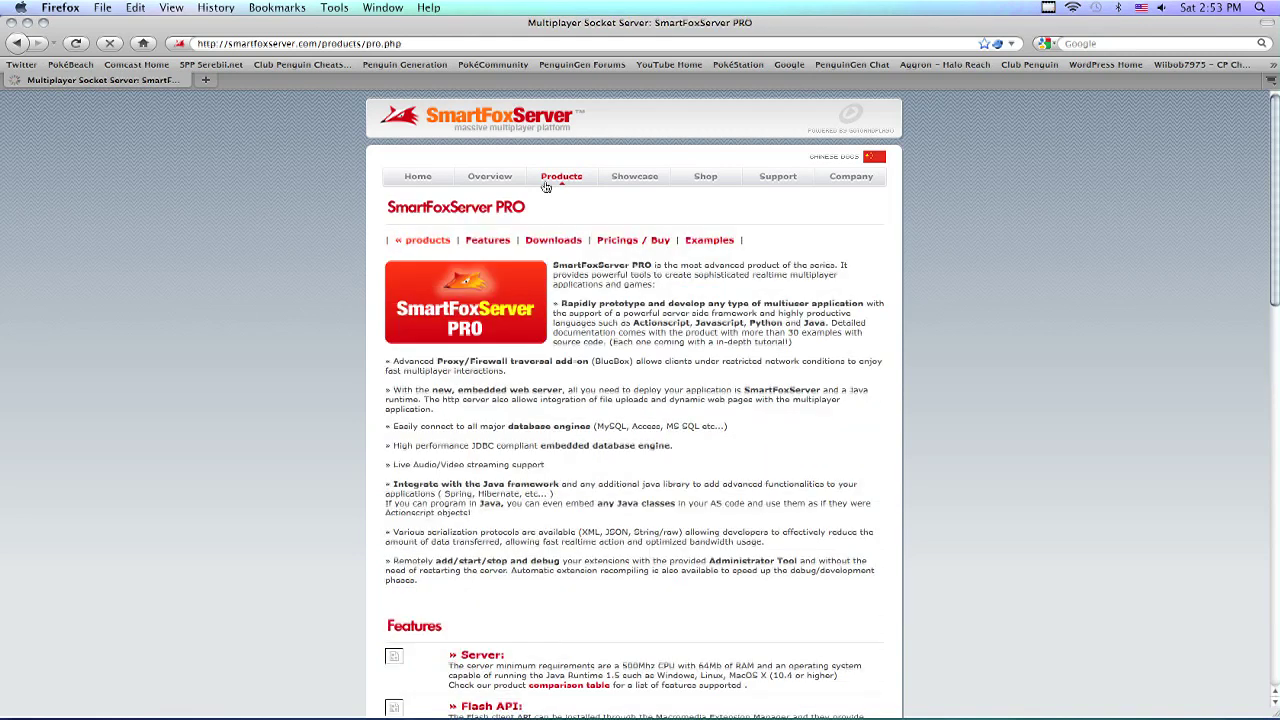
pyautogui.moveTo(566, 182)
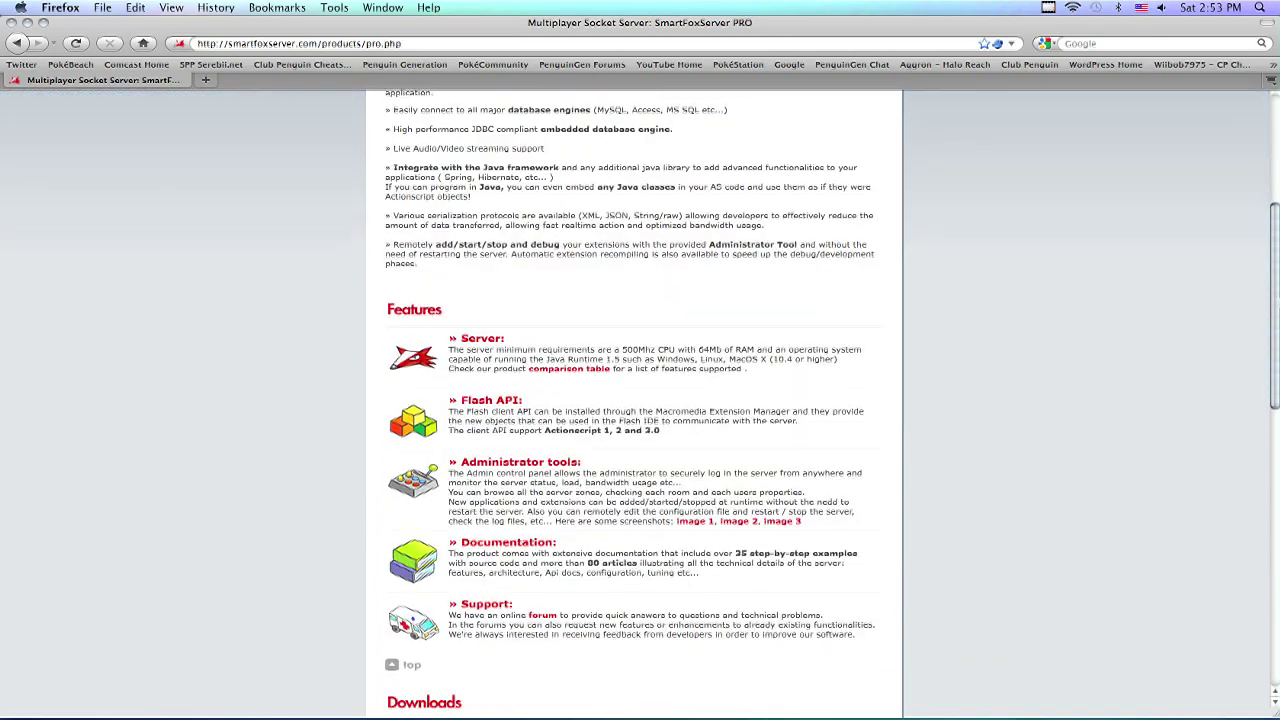
pyautogui.scroll(-8, 640, 400)
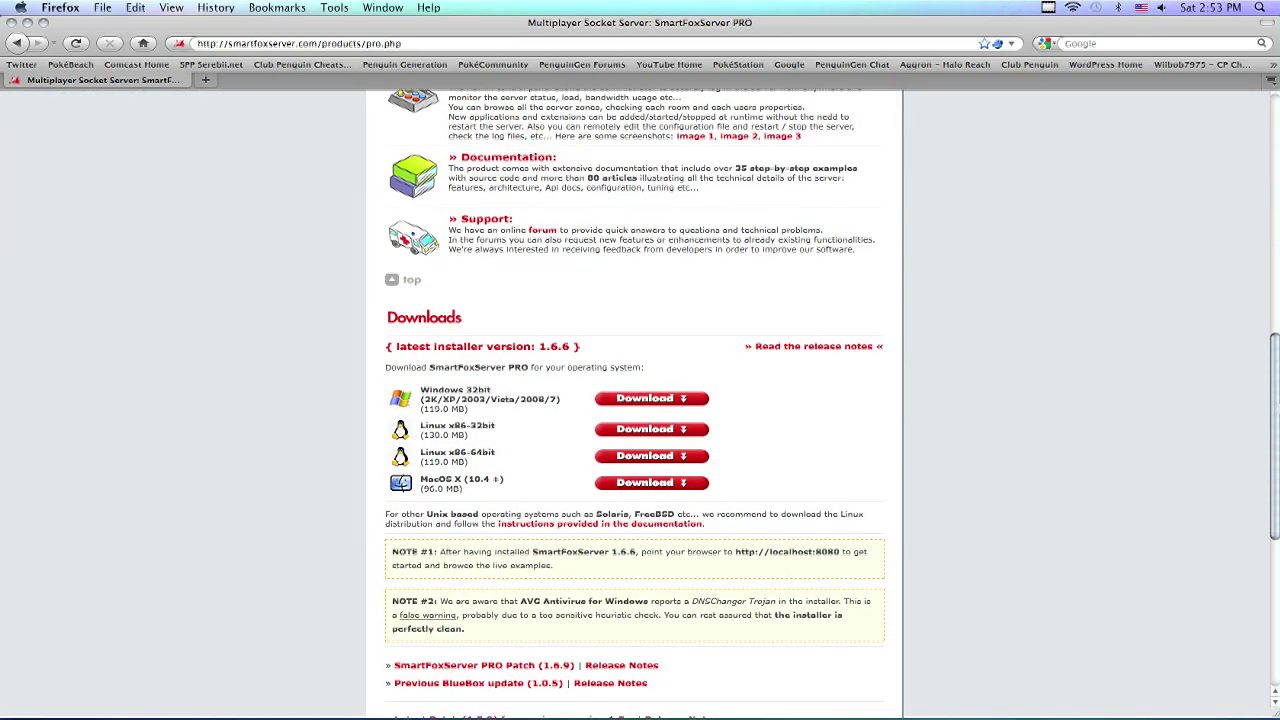
pyautogui.scroll(-1, 640, 400)
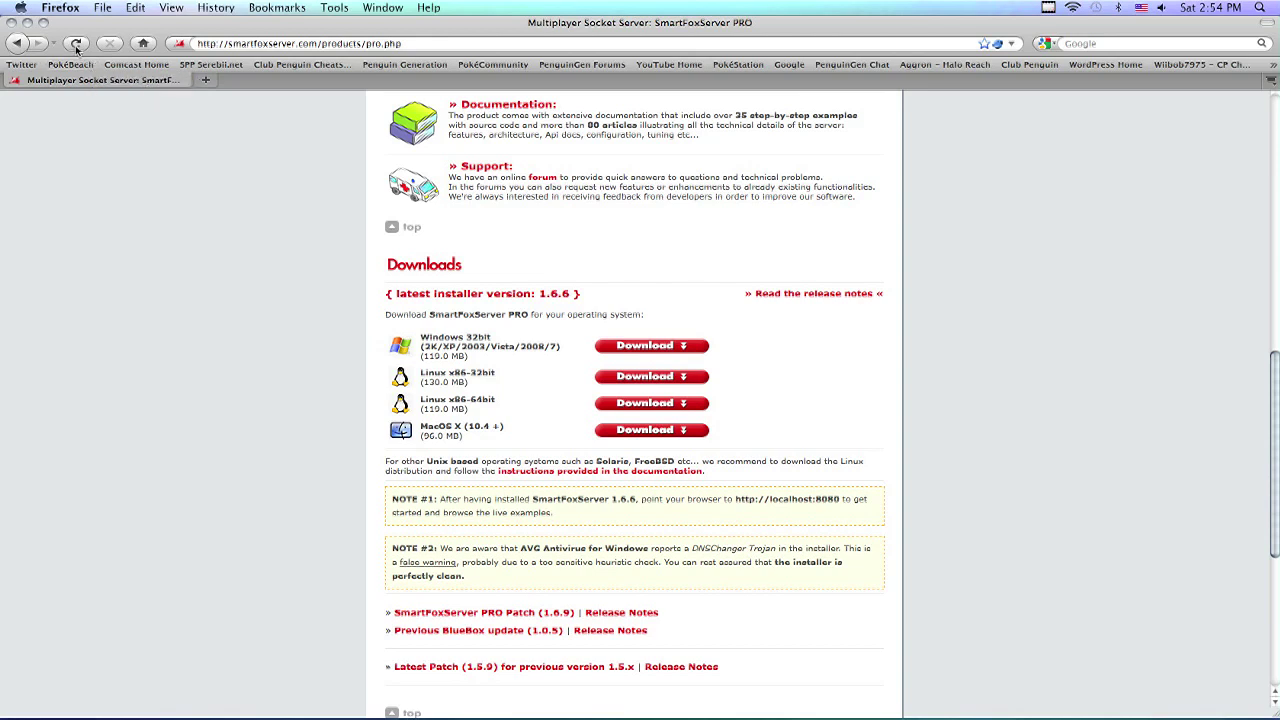
# Minimize Firefox, open the SmartFoxServer PRO 1.6.6 disk and launch the SmartFoxServer app
pyautogui.click(24, 21)
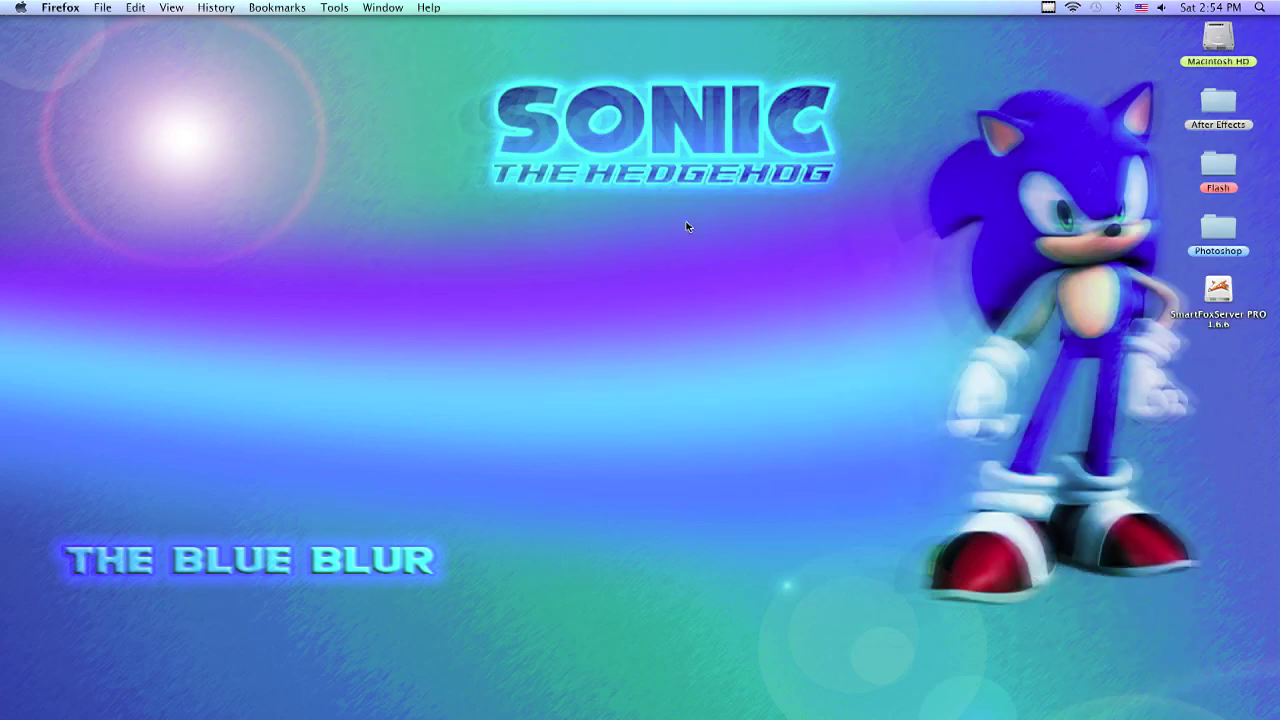
pyautogui.doubleClick(1221, 292)
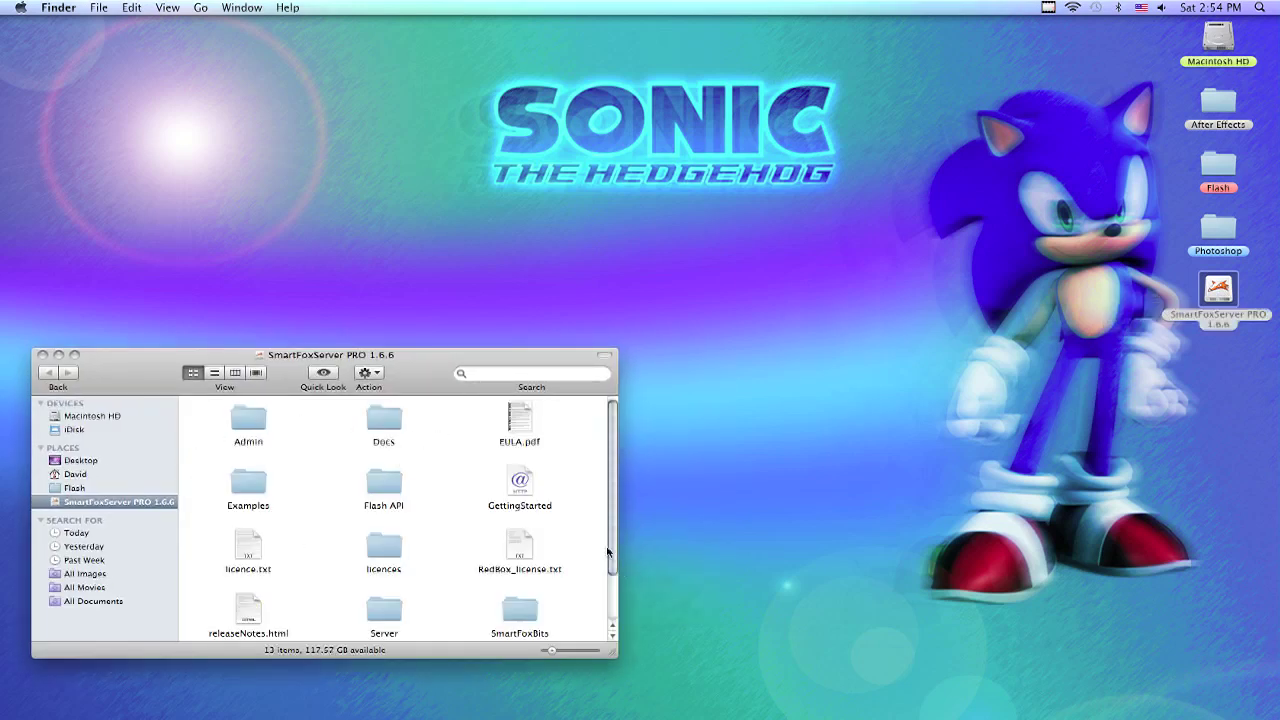
pyautogui.scroll(-2, 609, 554)
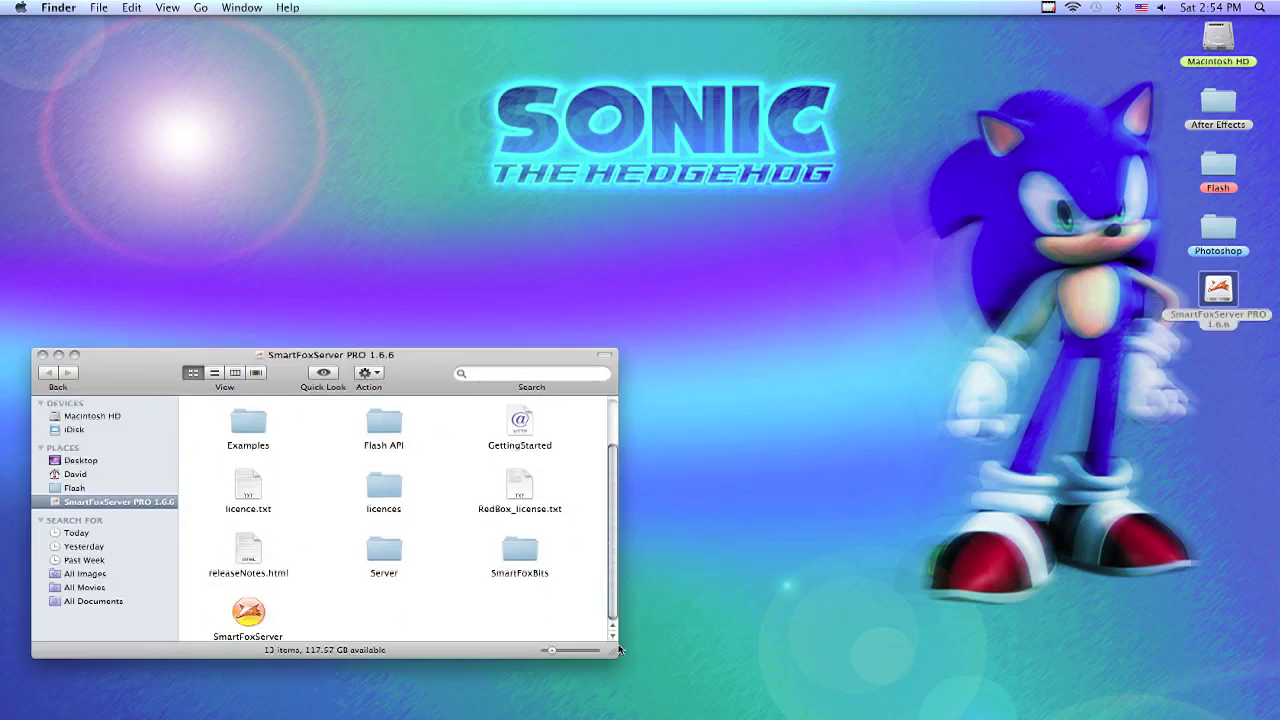
pyautogui.doubleClick(259, 614)
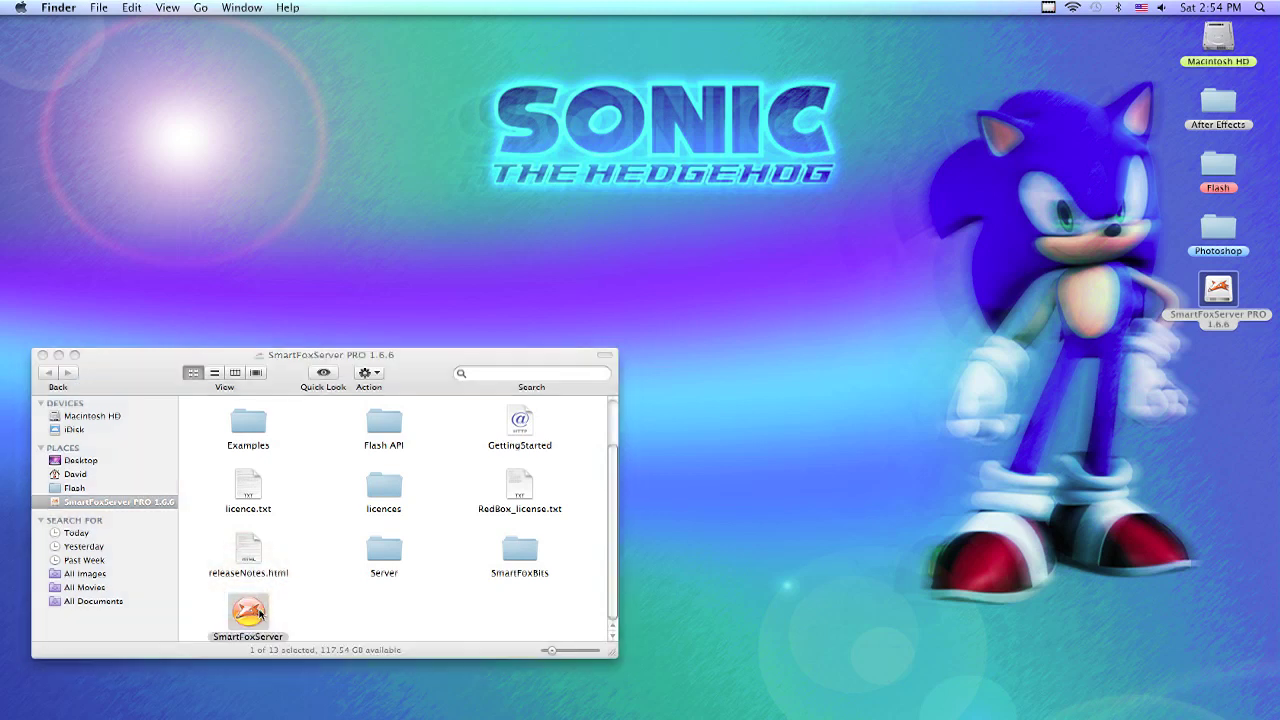
# Close the folder window and highlight the server log's local IP line, 192.168.1.102
pyautogui.click(42, 354)
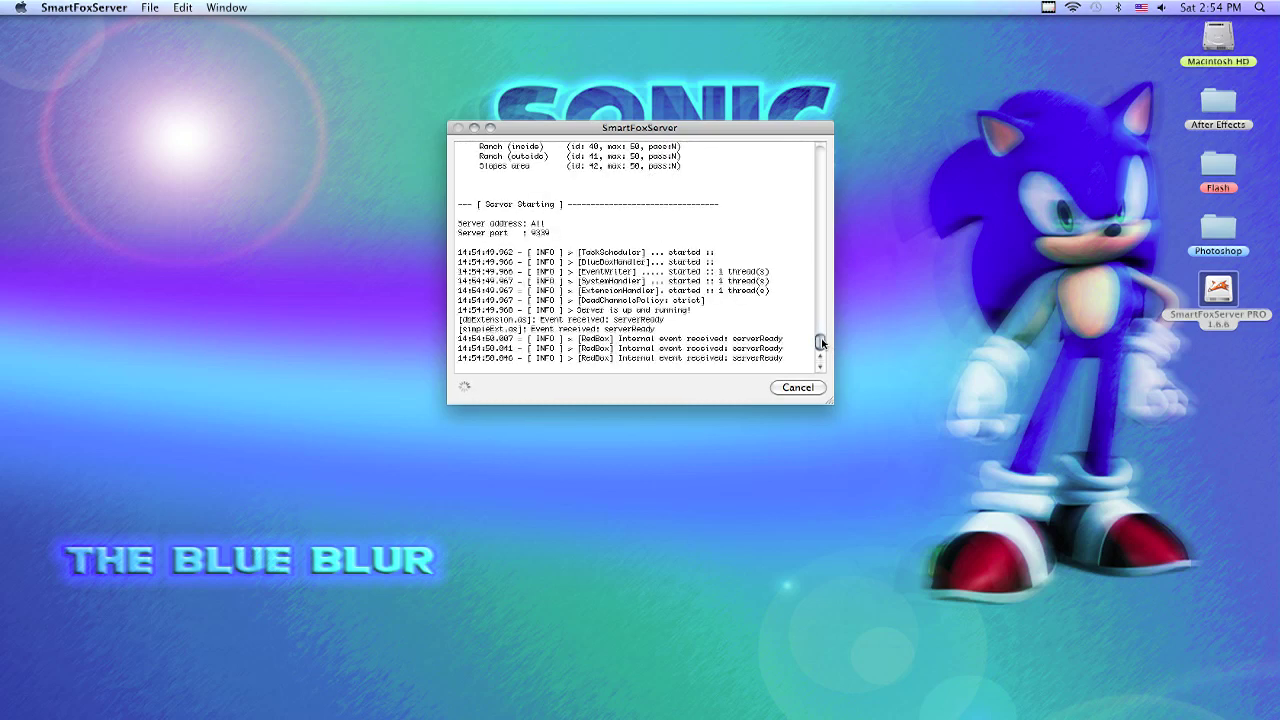
pyautogui.moveTo(821, 344); pyautogui.dragTo(823, 180)
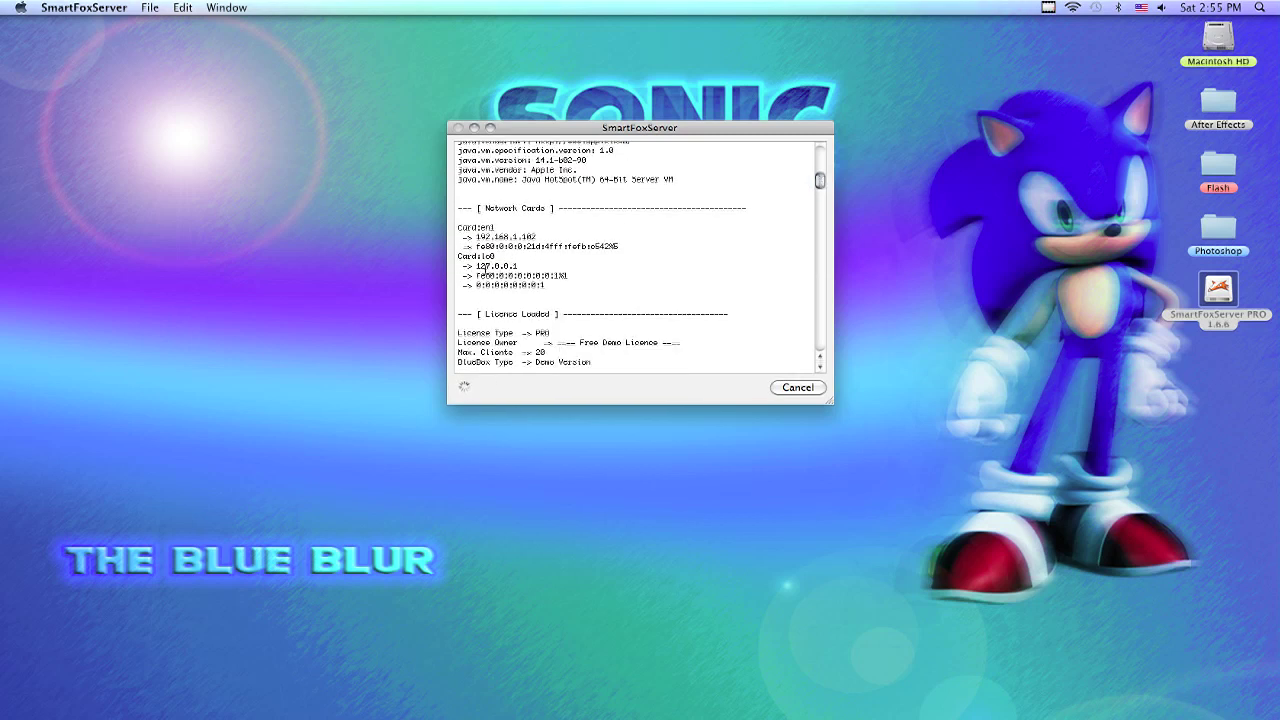
pyautogui.moveTo(538, 237); pyautogui.dragTo(475, 237)
pyautogui.click(481, 237)
pyautogui.tripleClick(577, 237)
pyautogui.click(582, 237)
pyautogui.tripleClick(548, 237)
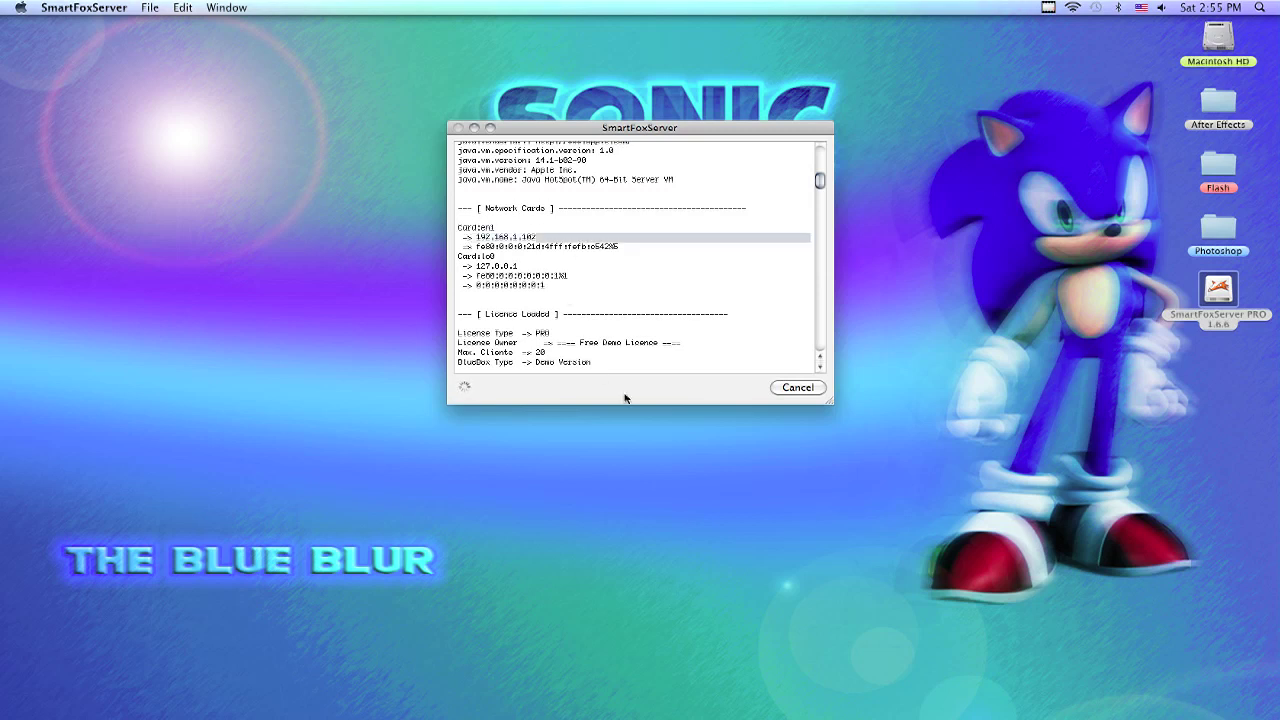
# Close the SmartFoxServer log window and bring Firefox back to the front
pyautogui.click(670, 582)
pyautogui.click(796, 387)
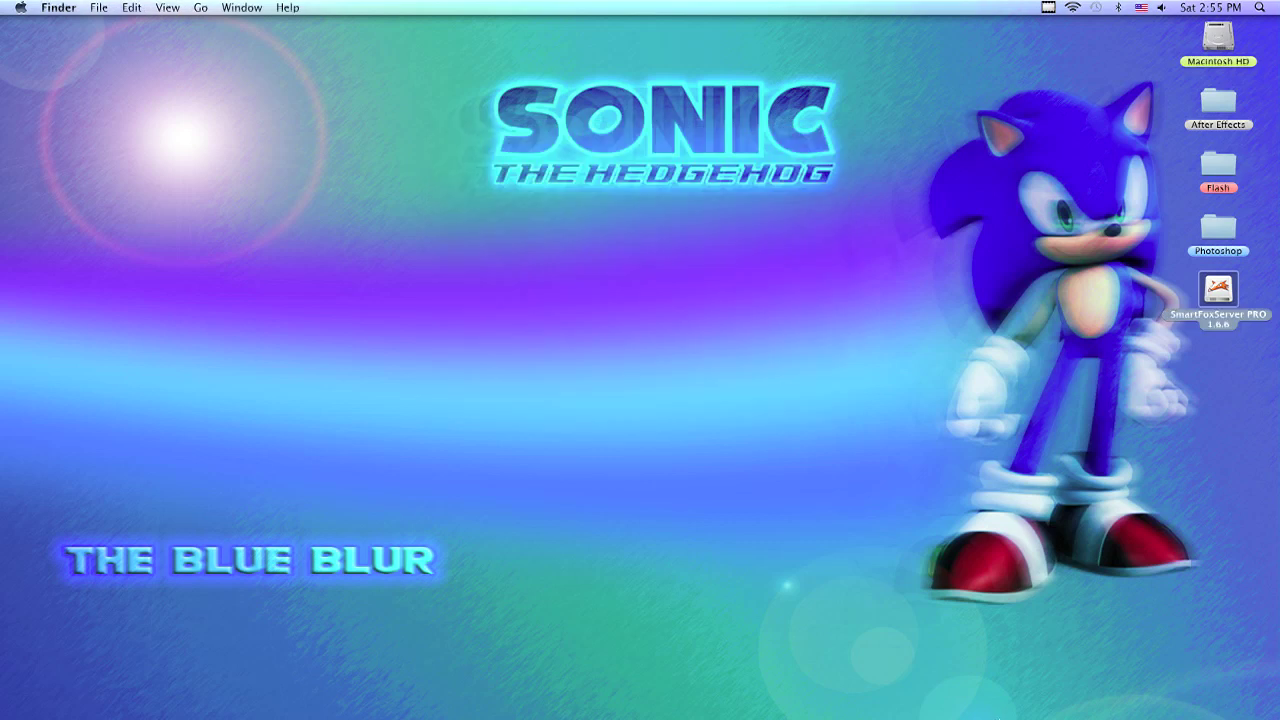
pyautogui.moveTo(808, 718)
pyautogui.click(142, 688)
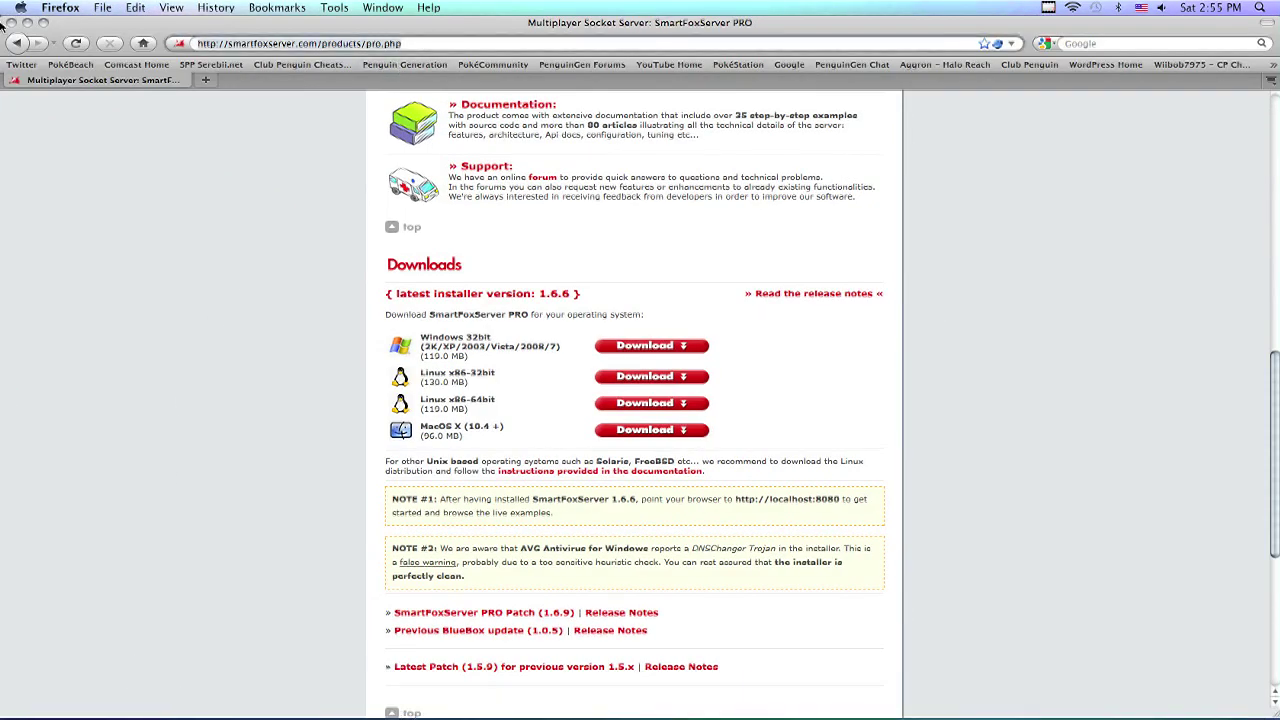
# Load the router admin page at 192.168.1.1 and log in
pyautogui.press('super+l')
pyautogui.write('192')
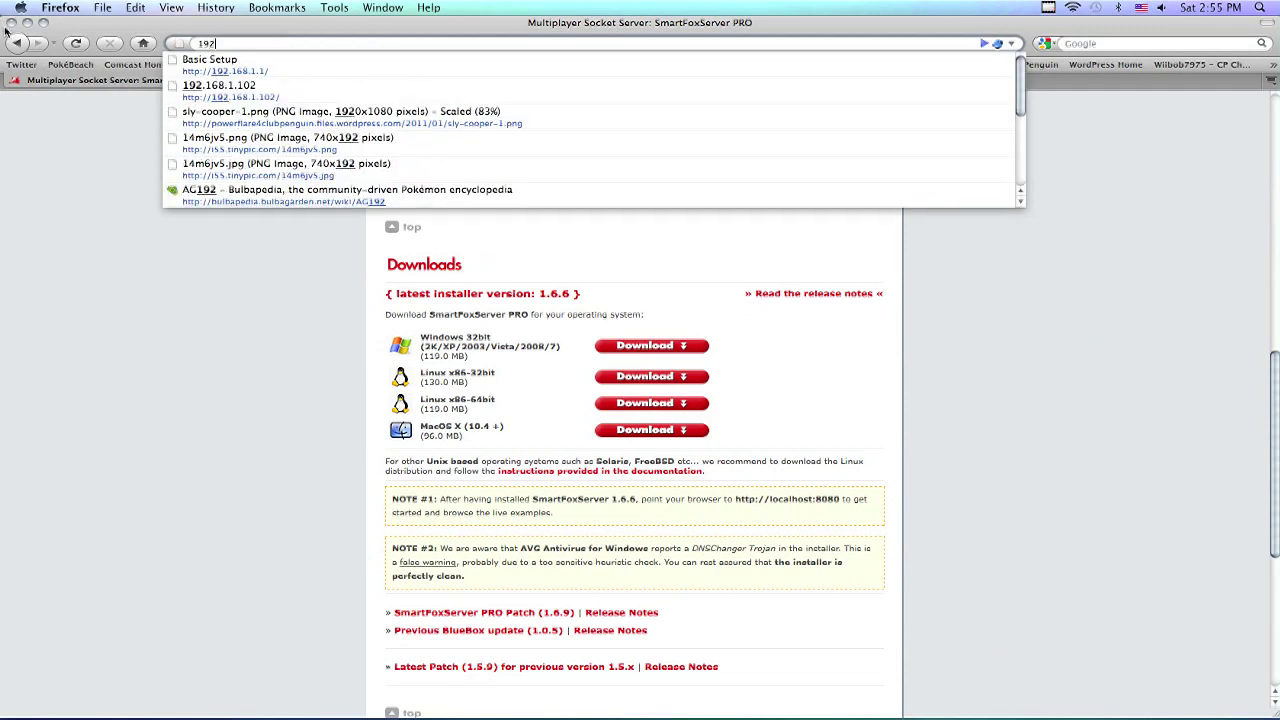
pyautogui.write('.168.1.1')
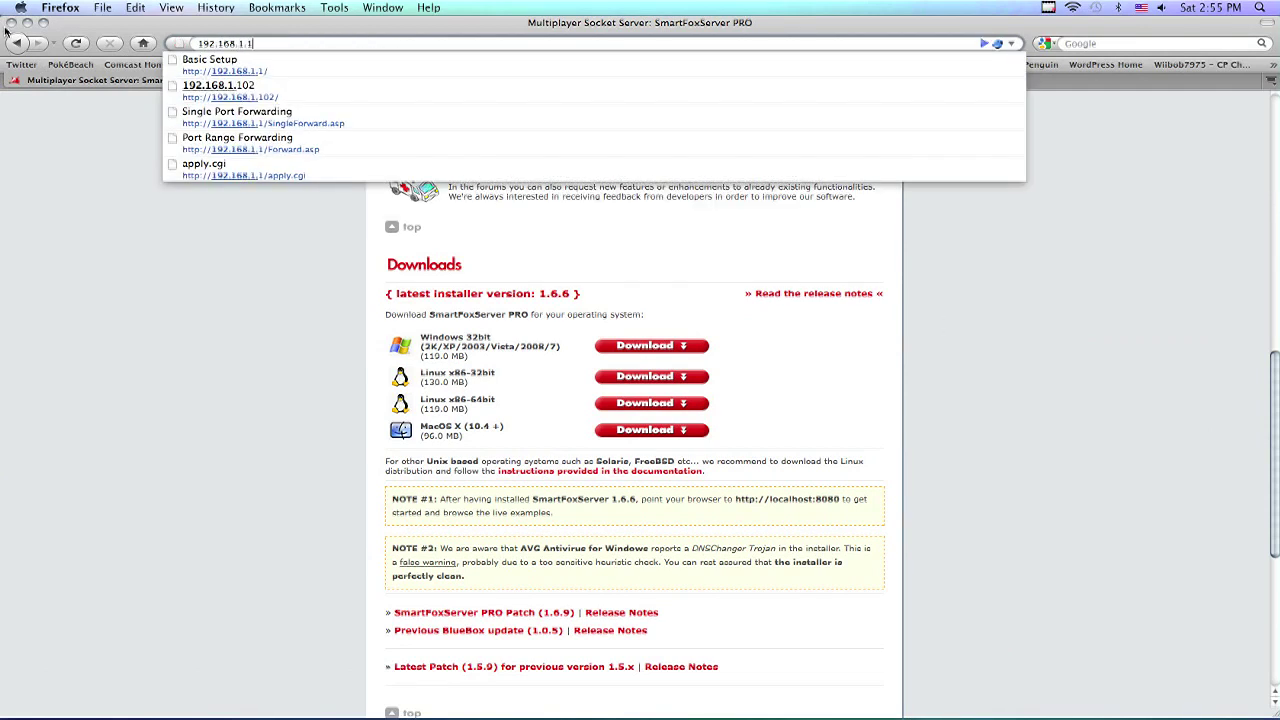
pyautogui.press('Return')
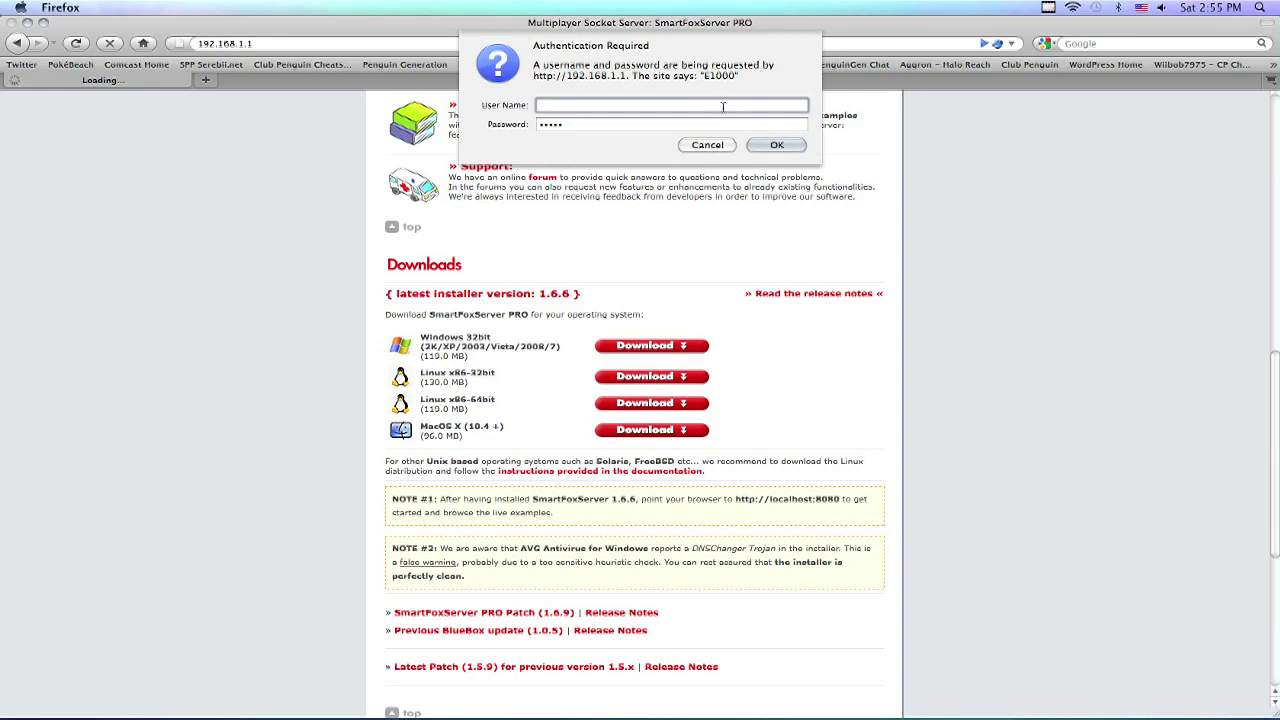
pyautogui.click(784, 146)
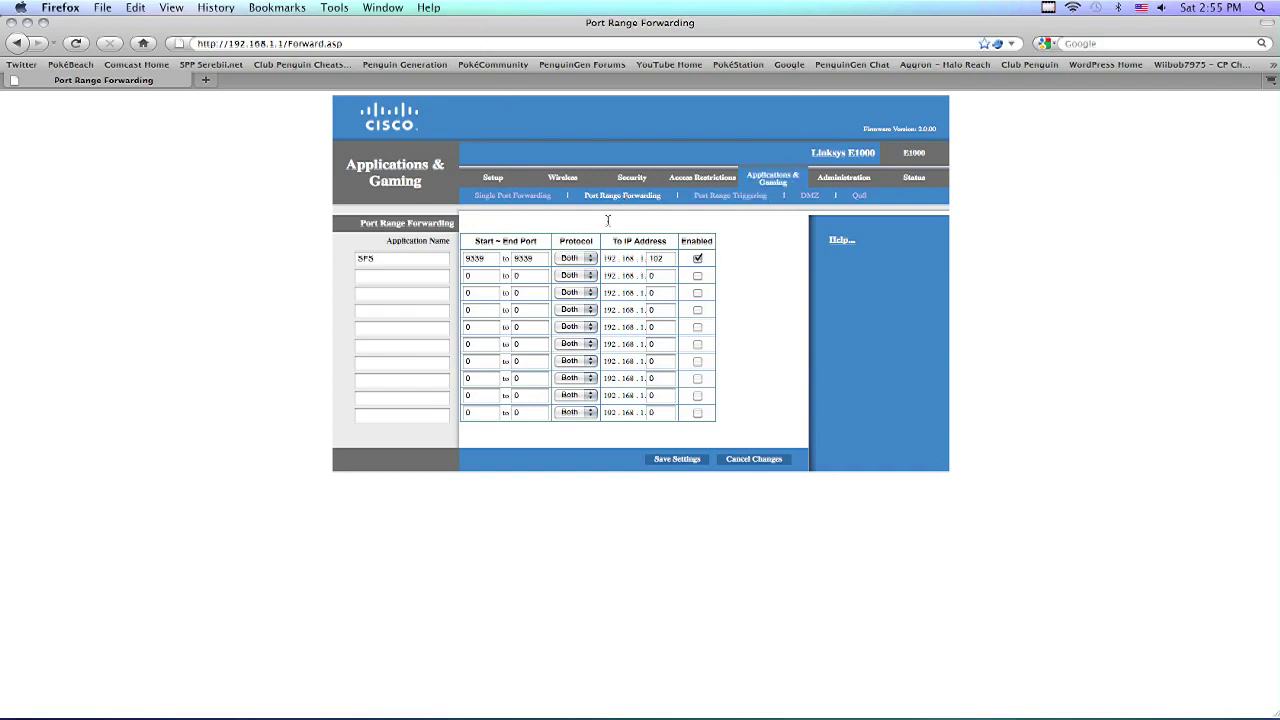
# Verify the SFS rule's ports 9339–9339 and keep its protocol set to Both
pyautogui.click(396, 258)
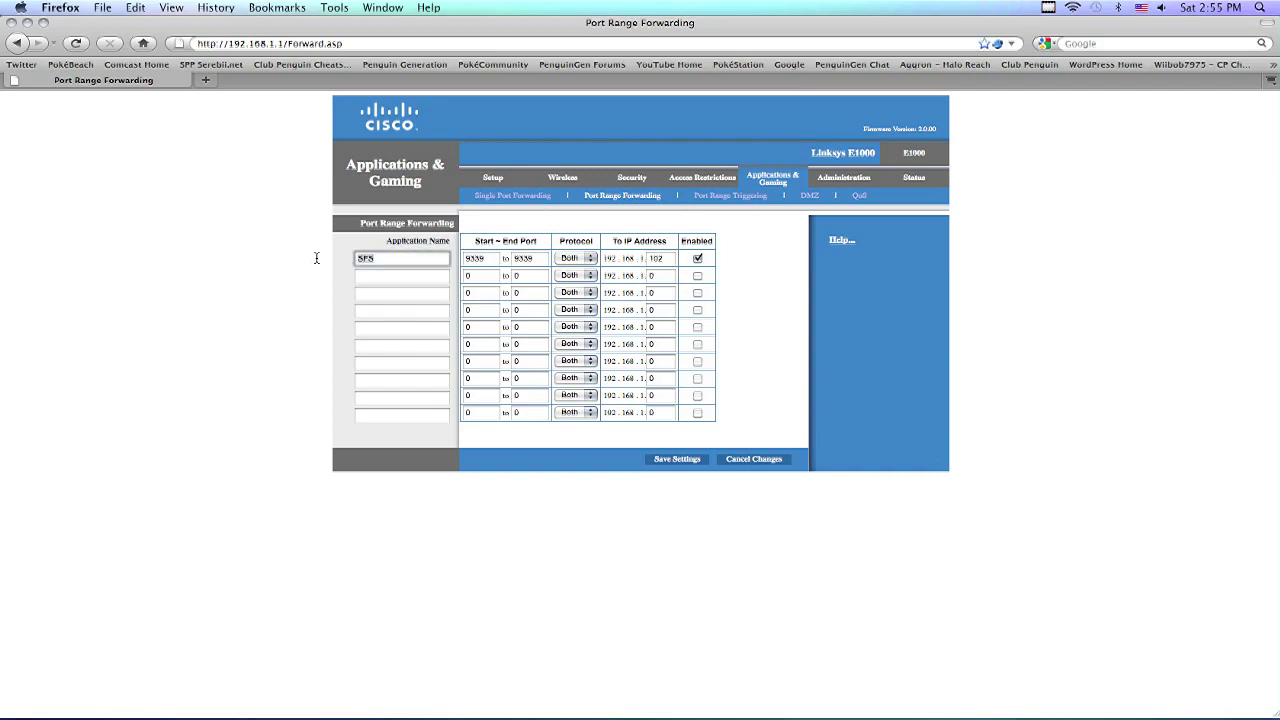
pyautogui.click(493, 258)
pyautogui.click(523, 258)
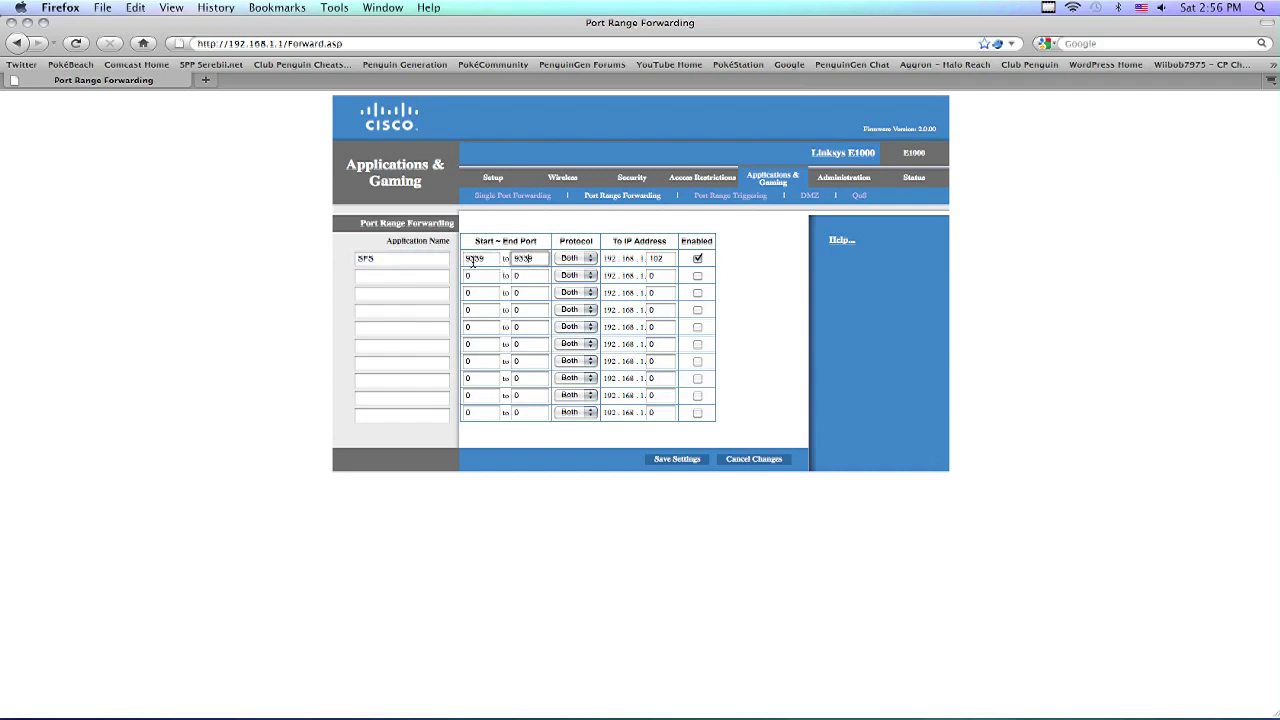
pyautogui.click(575, 258)
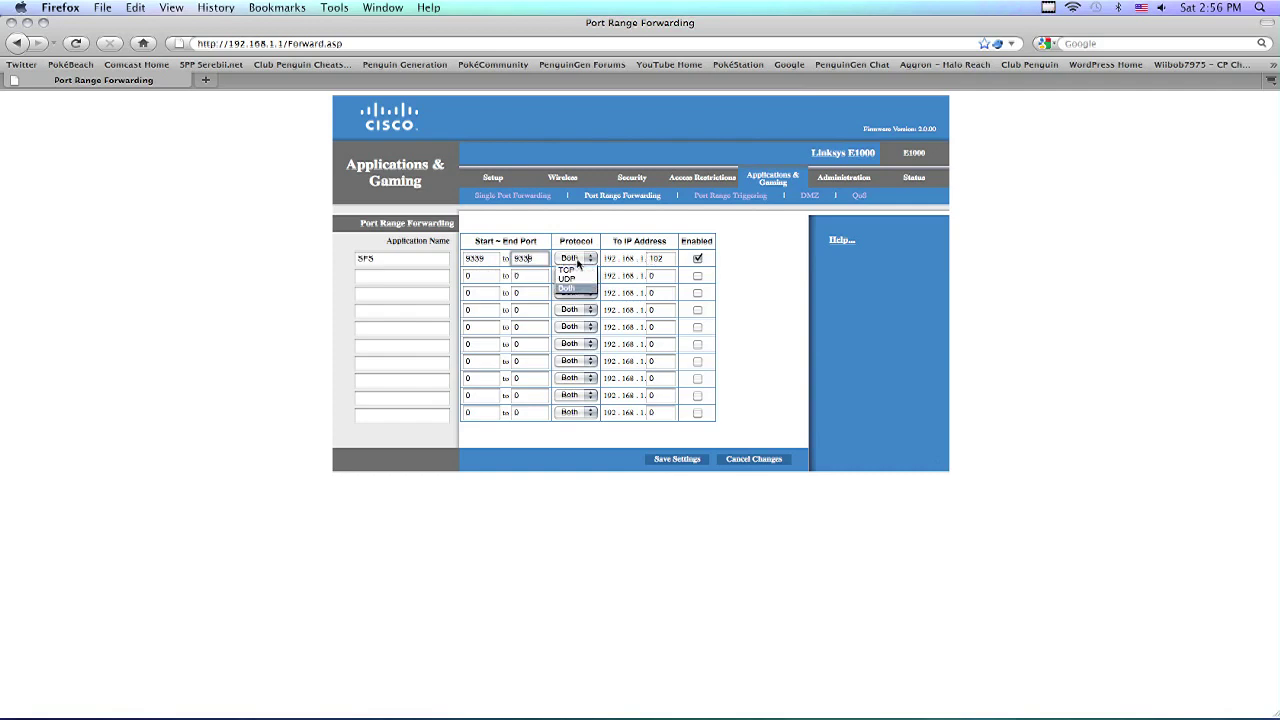
pyautogui.click(578, 263)
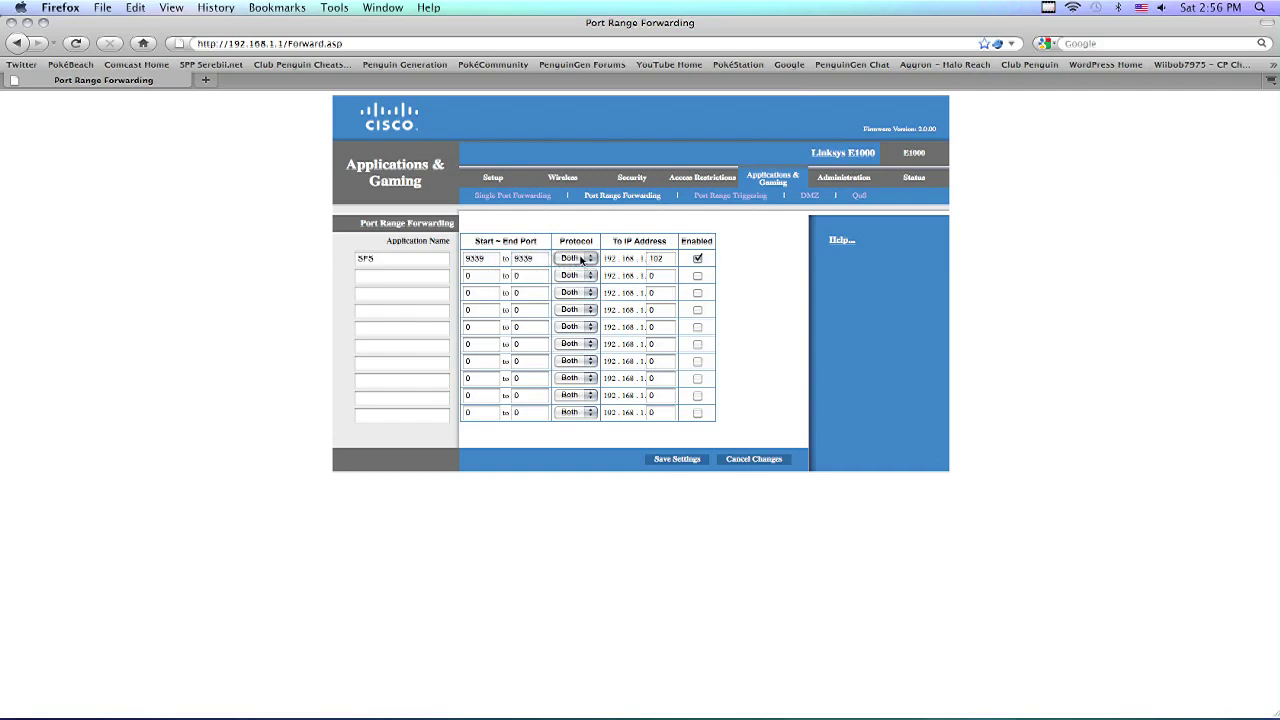
pyautogui.click(581, 259)
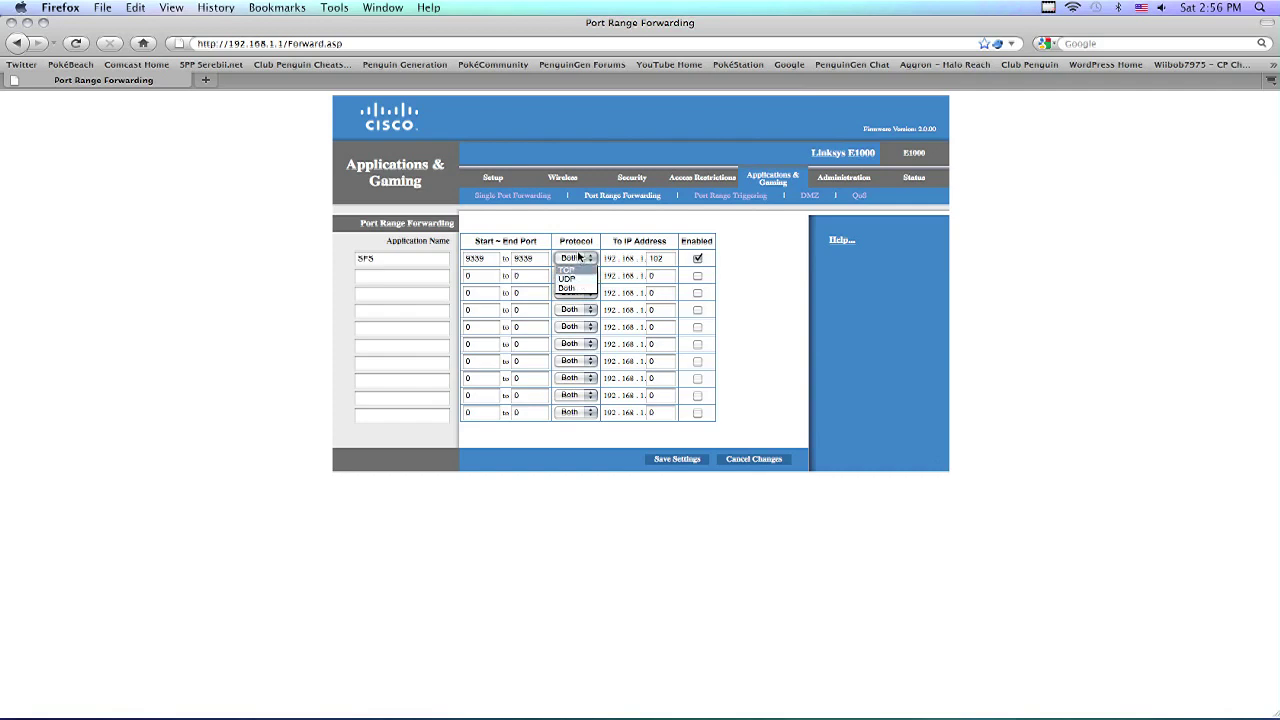
pyautogui.click(577, 259)
pyautogui.click(577, 259)
pyautogui.click(585, 260)
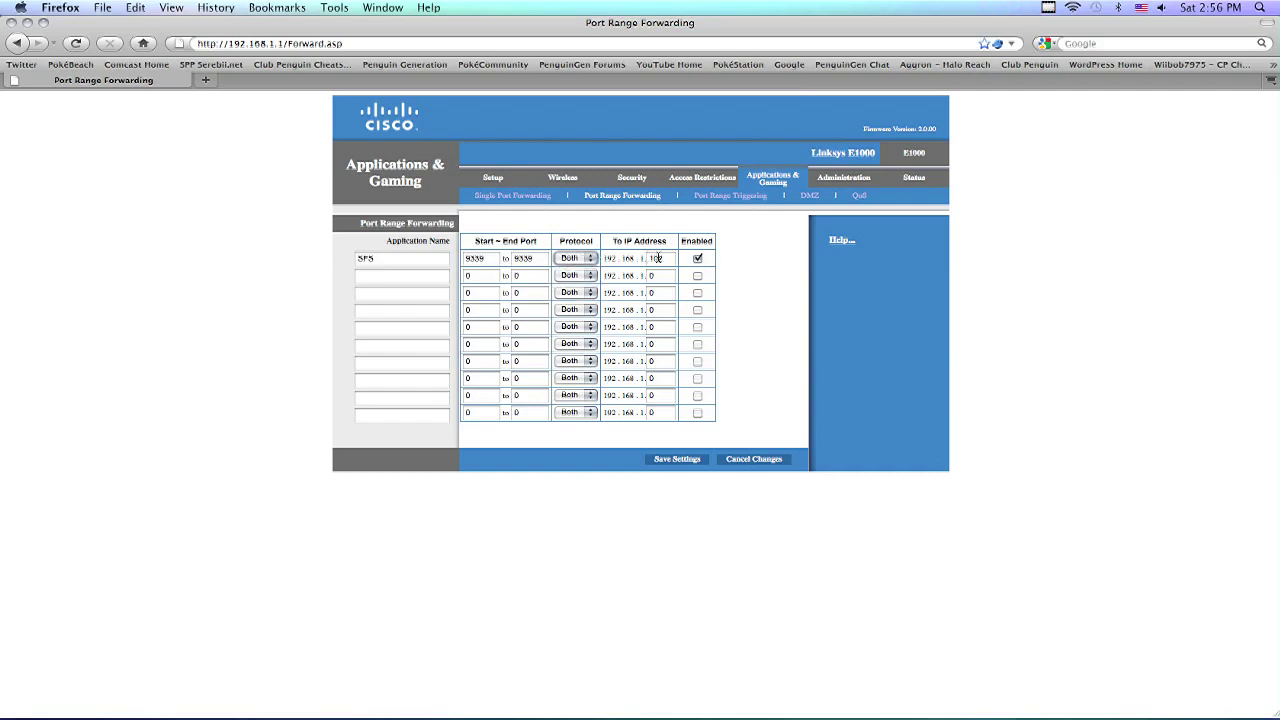
# Confirm the rule targets 192.168.1.102 and save the port forwarding settings
pyautogui.moveTo(603, 259); pyautogui.dragTo(655, 259)
pyautogui.click(606, 262)
pyautogui.doubleClick(655, 259)
pyautogui.click(625, 260)
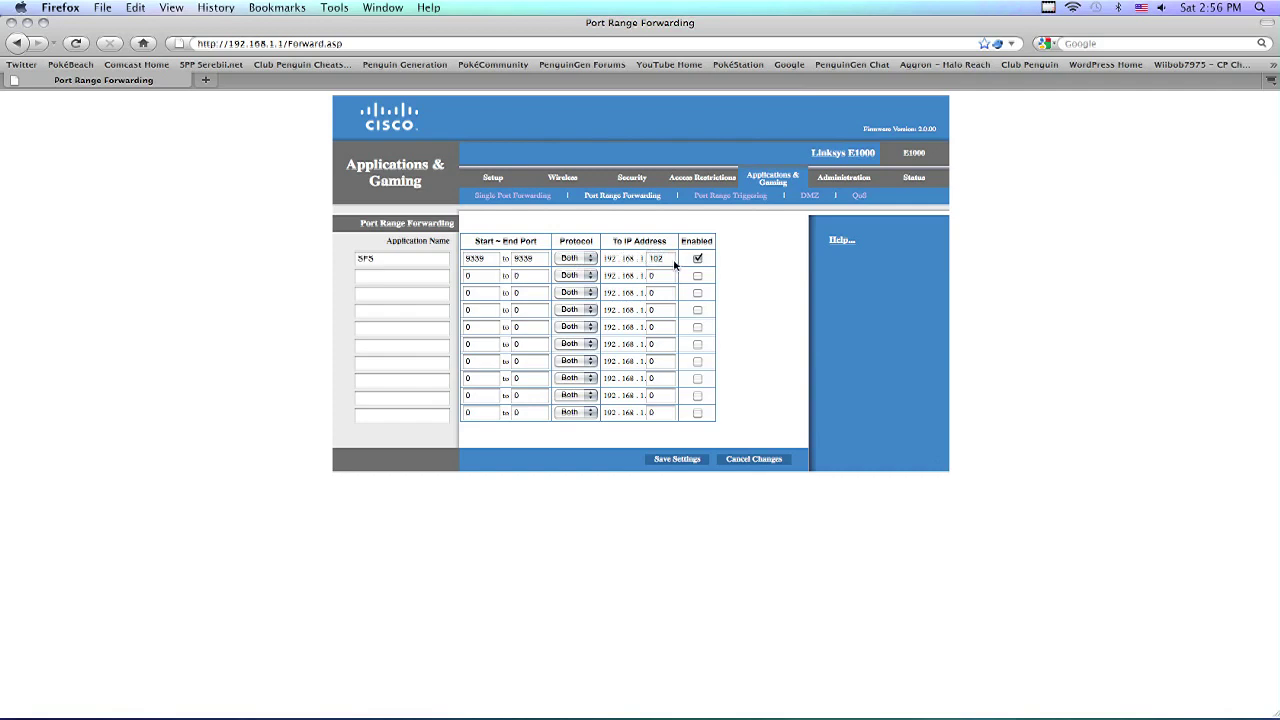
pyautogui.click(665, 458)
pyautogui.click(58, 7)
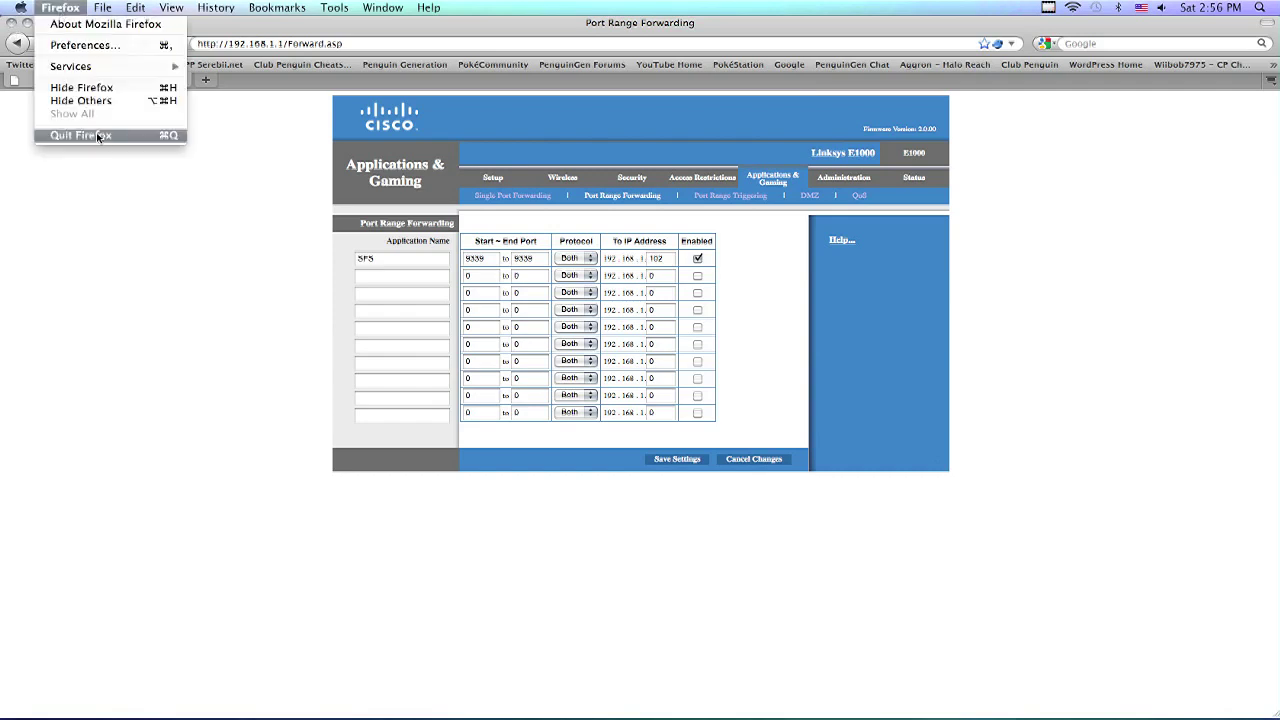
# Quit Firefox and open the SmartFoxServer PRO 1.6.6 folder
pyautogui.click(97, 135)
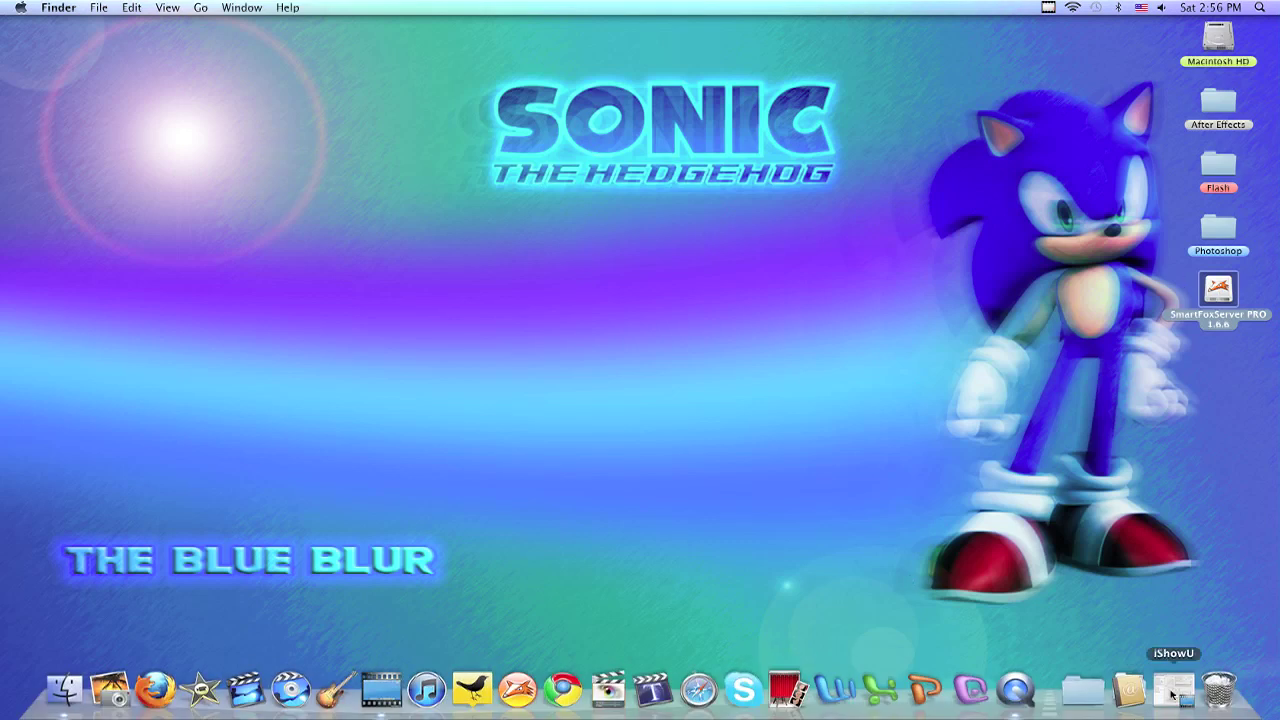
pyautogui.doubleClick(1222, 287)
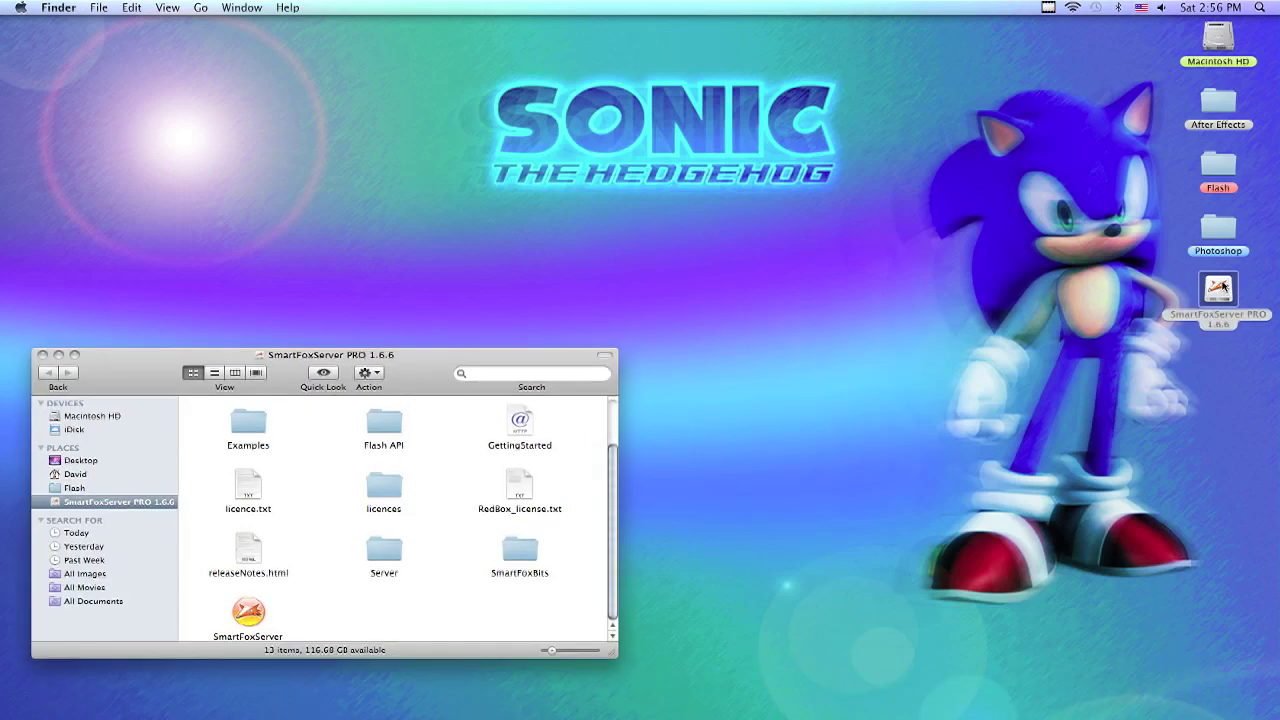
pyautogui.moveTo(427, 390); pyautogui.dragTo(503, 244)
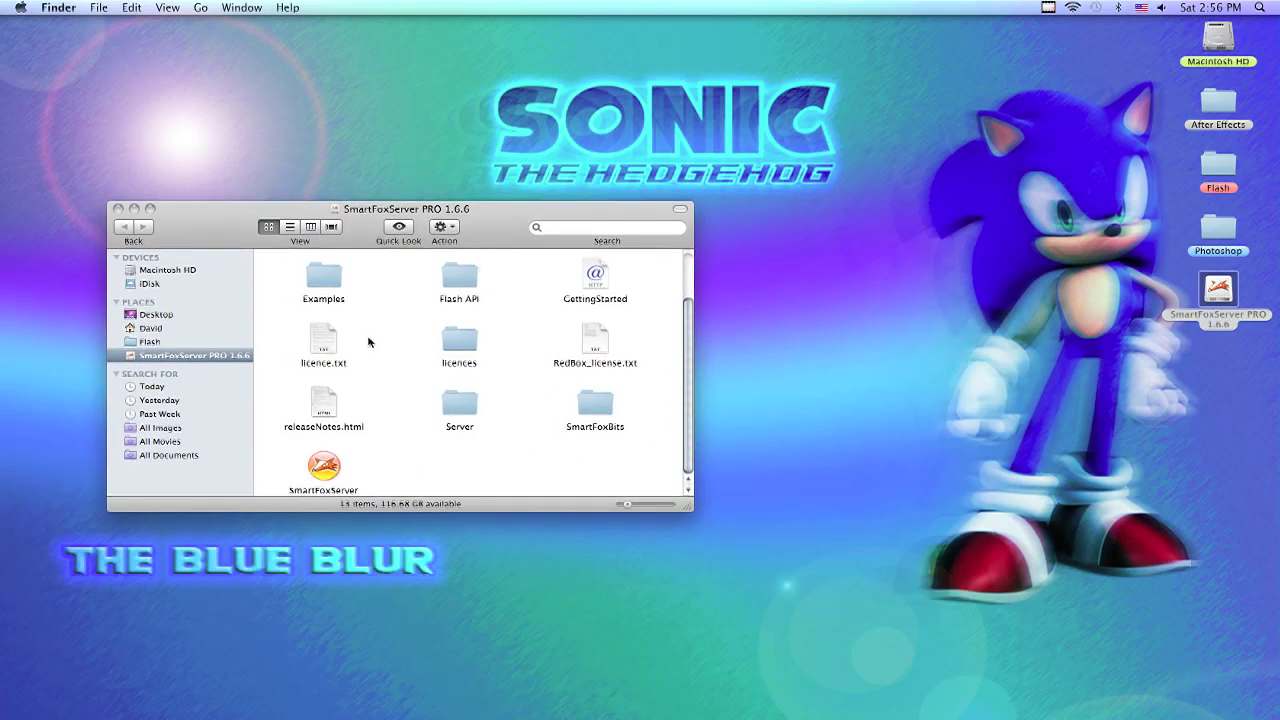
# Browse Examples > AS2 > 04_avatarChat, select avatarChat.fla, and close the window
pyautogui.doubleClick(337, 274)
pyautogui.doubleClick(335, 276)
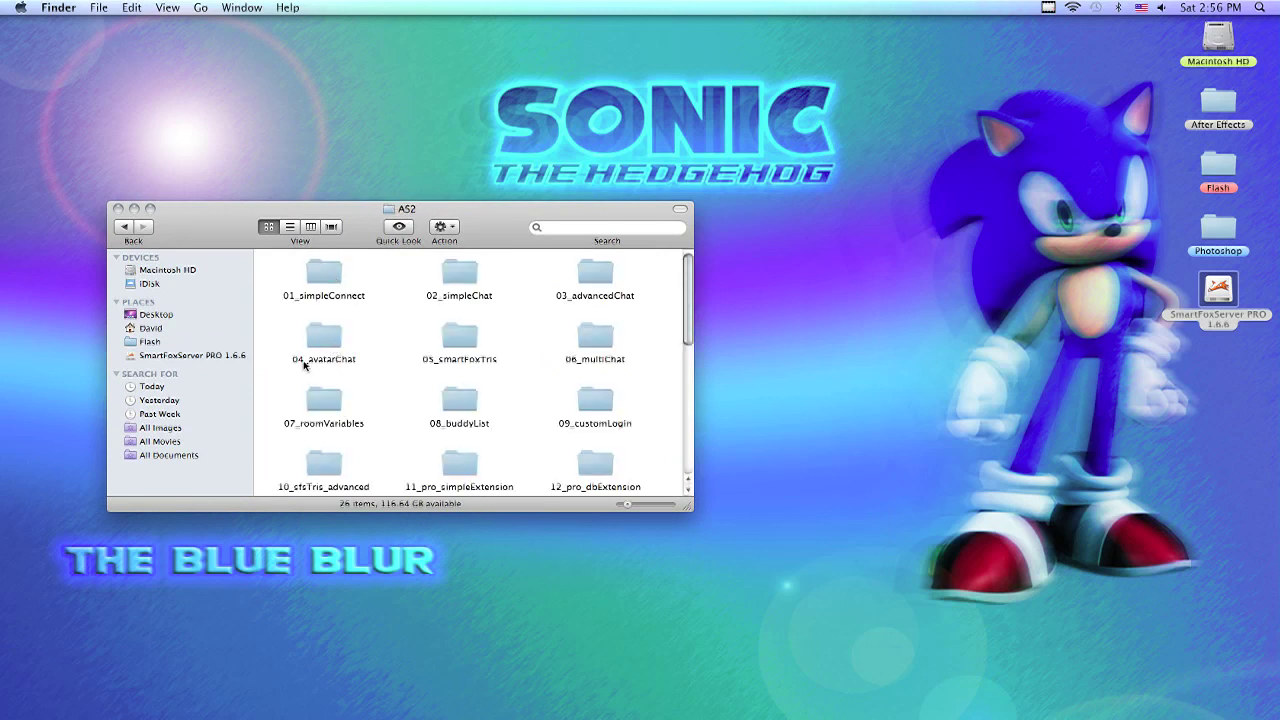
pyautogui.doubleClick(325, 338)
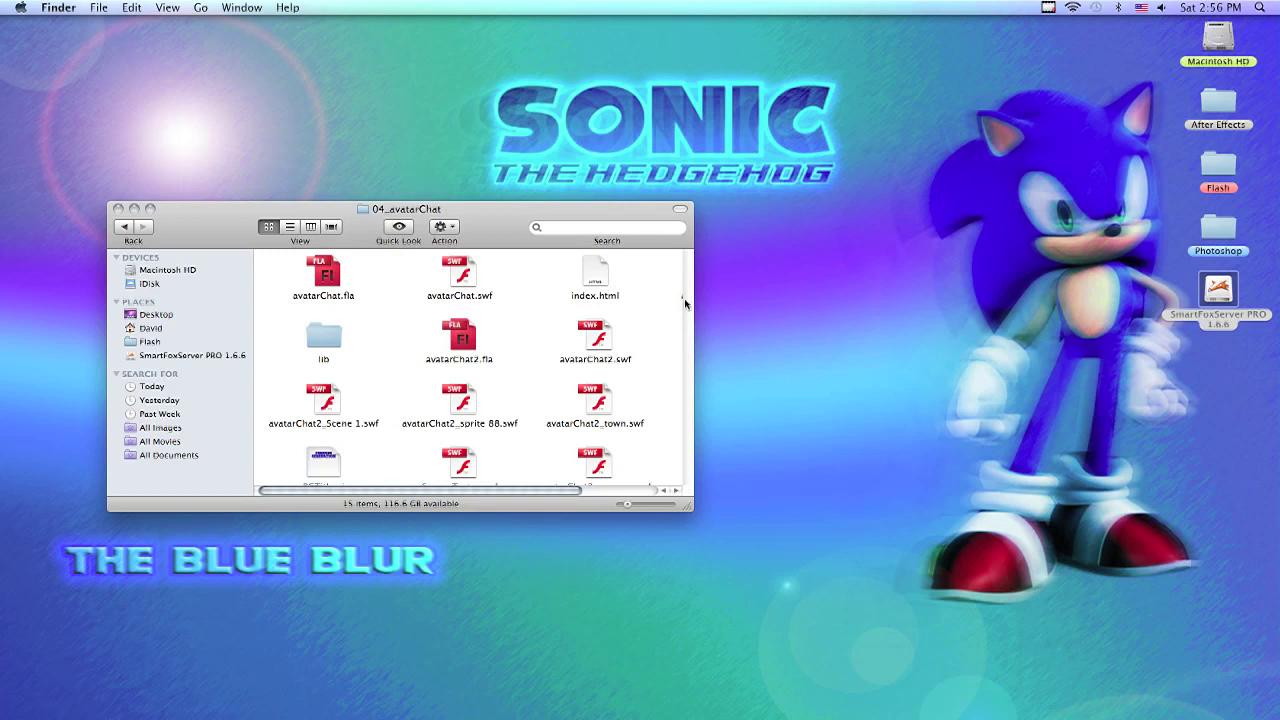
pyautogui.moveTo(683, 510); pyautogui.dragTo(805, 533)
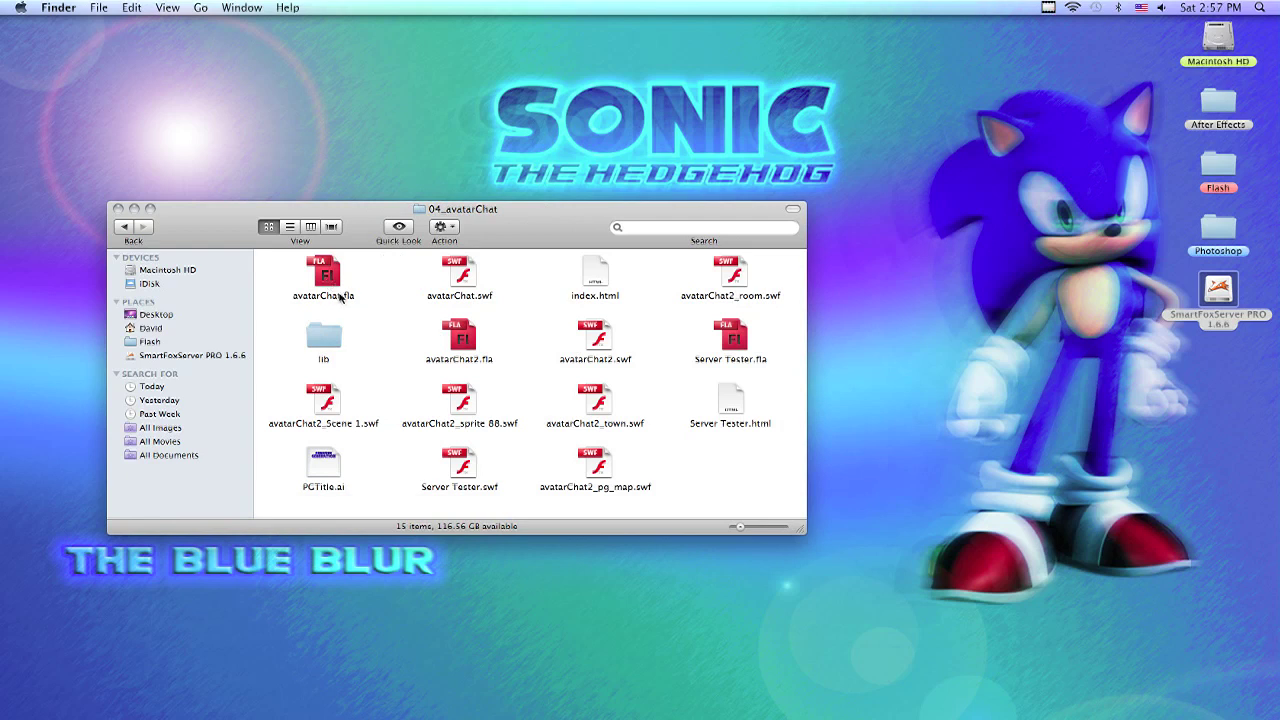
pyautogui.click(333, 282)
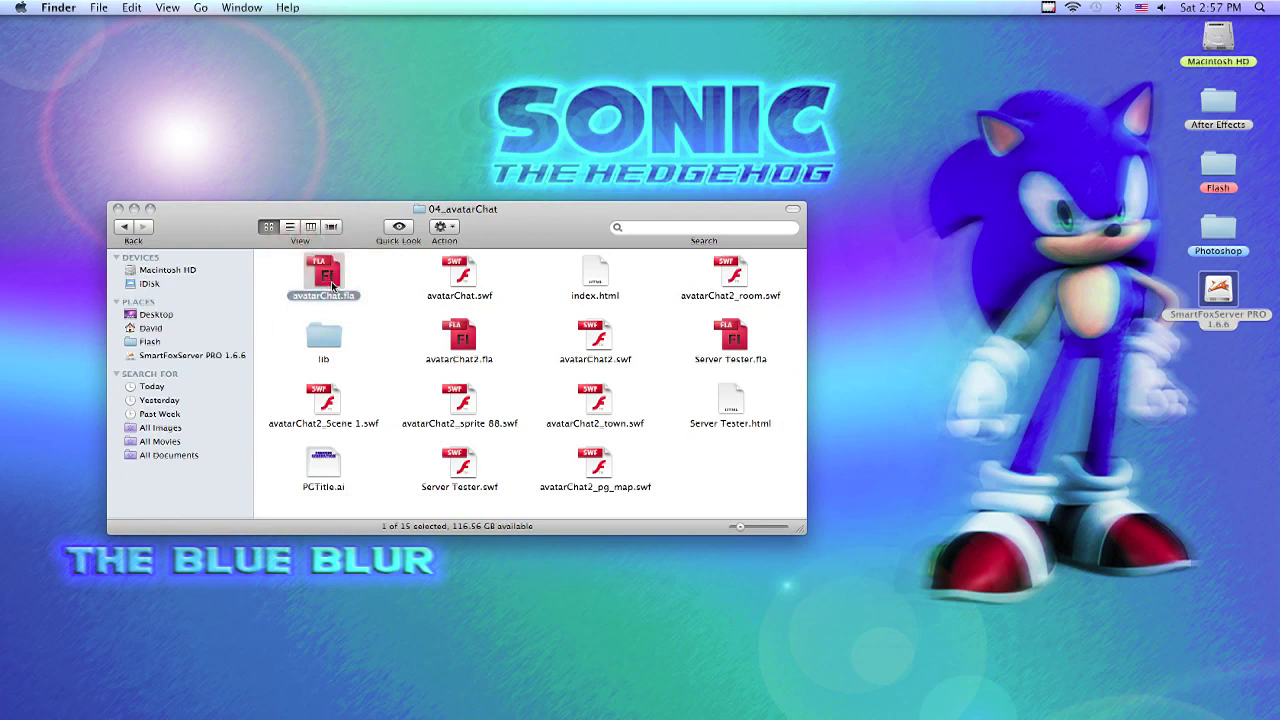
pyautogui.click(119, 209)
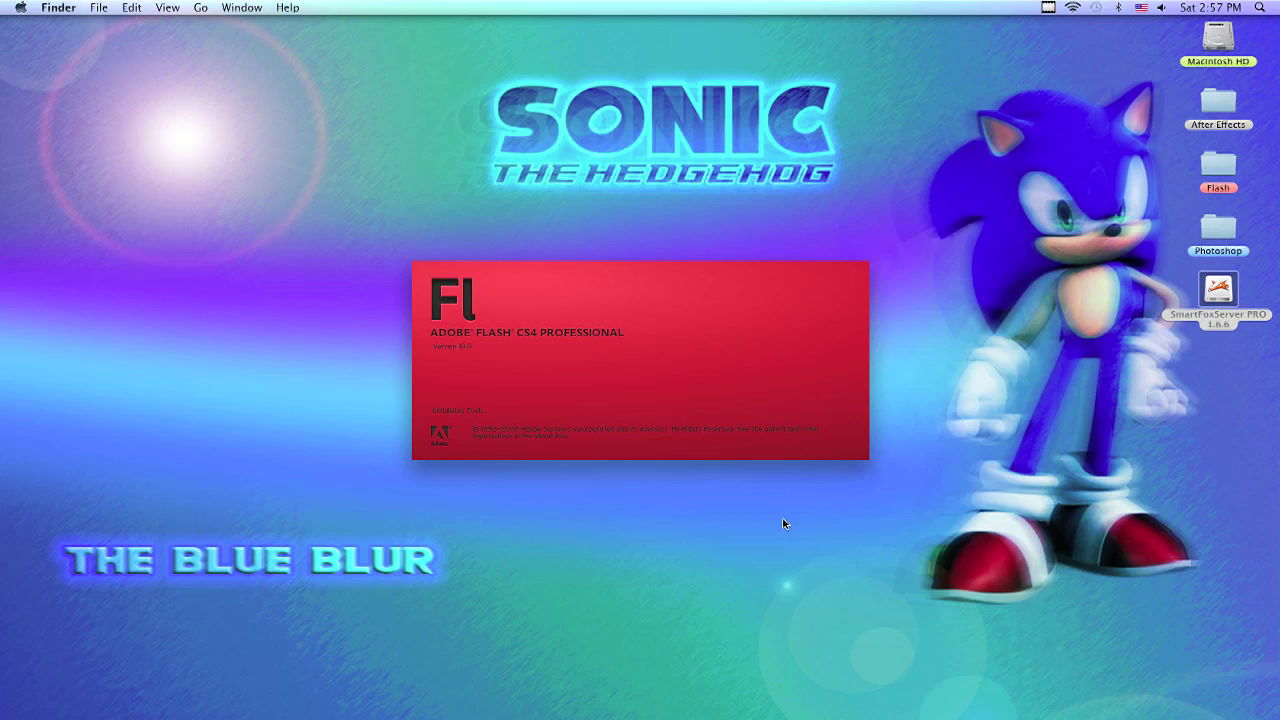
# Reopen Firefox from the Dock while Flash CS4's splash screen loads
pyautogui.moveTo(325, 700)
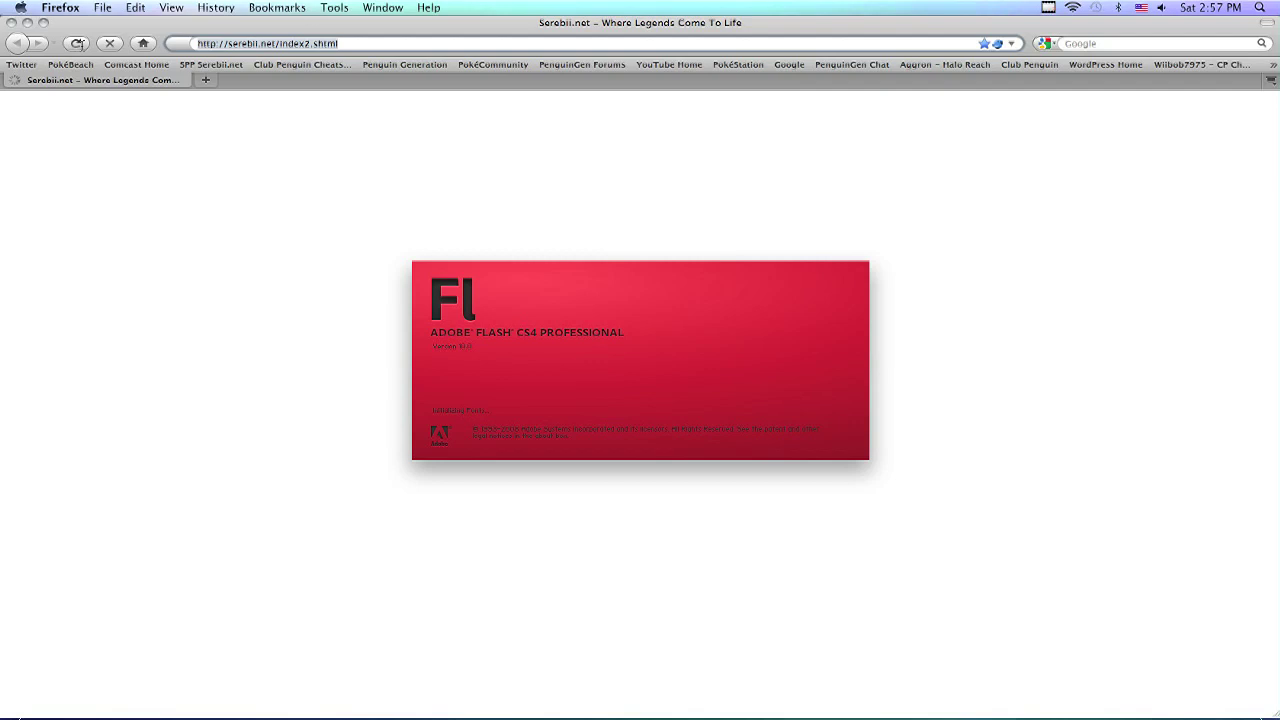
# Load the IP Chicken site via the address bar suggestion
pyautogui.write('ipchicken')
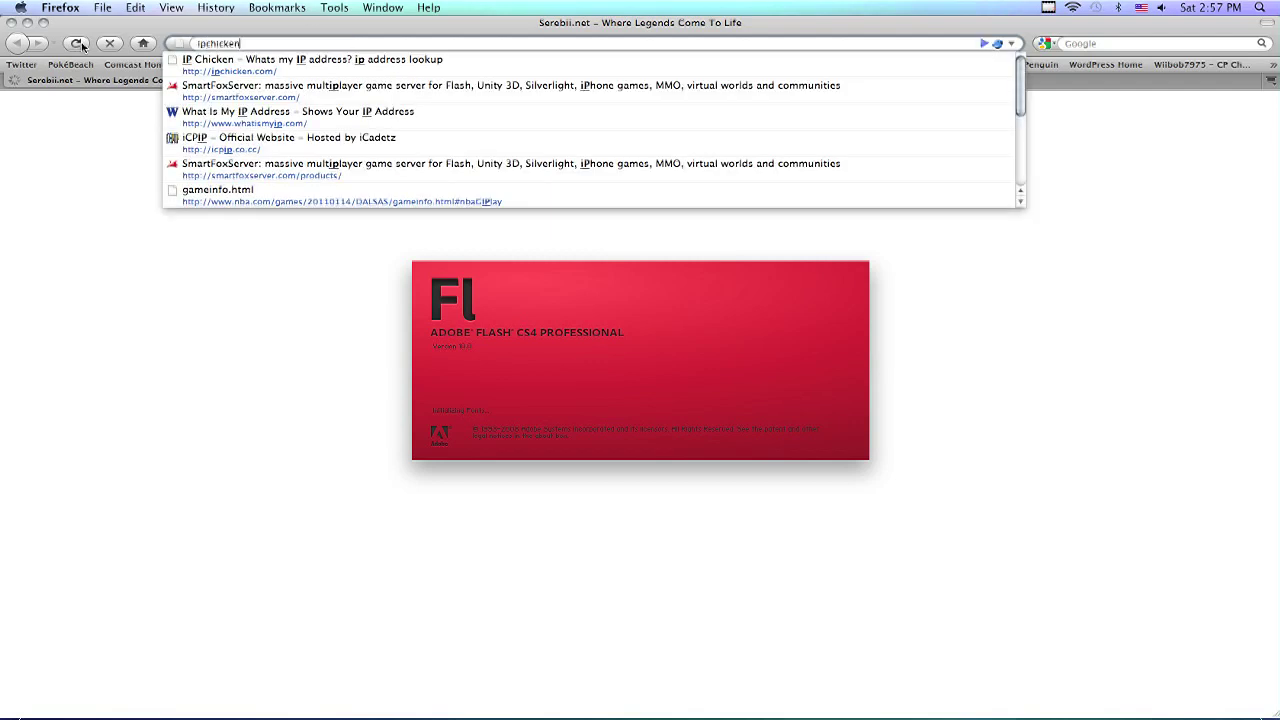
pyautogui.press('Down')
pyautogui.press('Return')
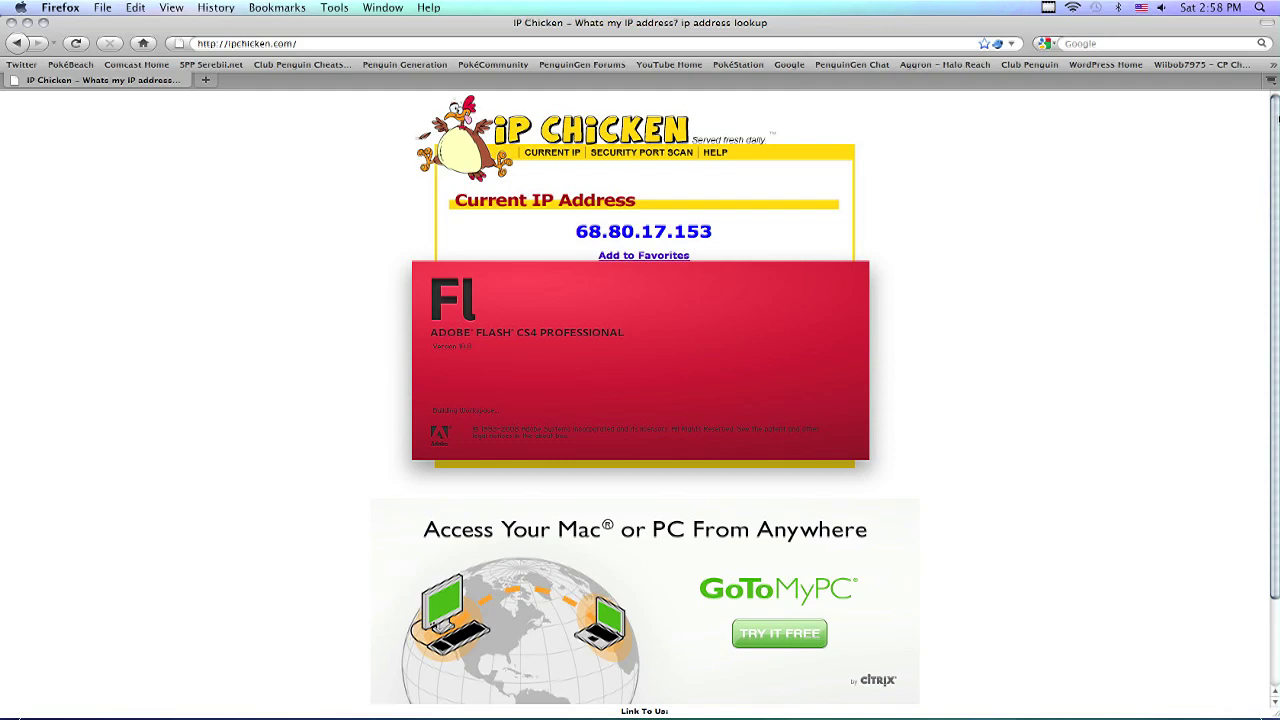
# Select the displayed public IP address, then minimize Firefox to reveal Flash
pyautogui.scroll(-3, 663, 205)
pyautogui.scroll(2, 663, 205)
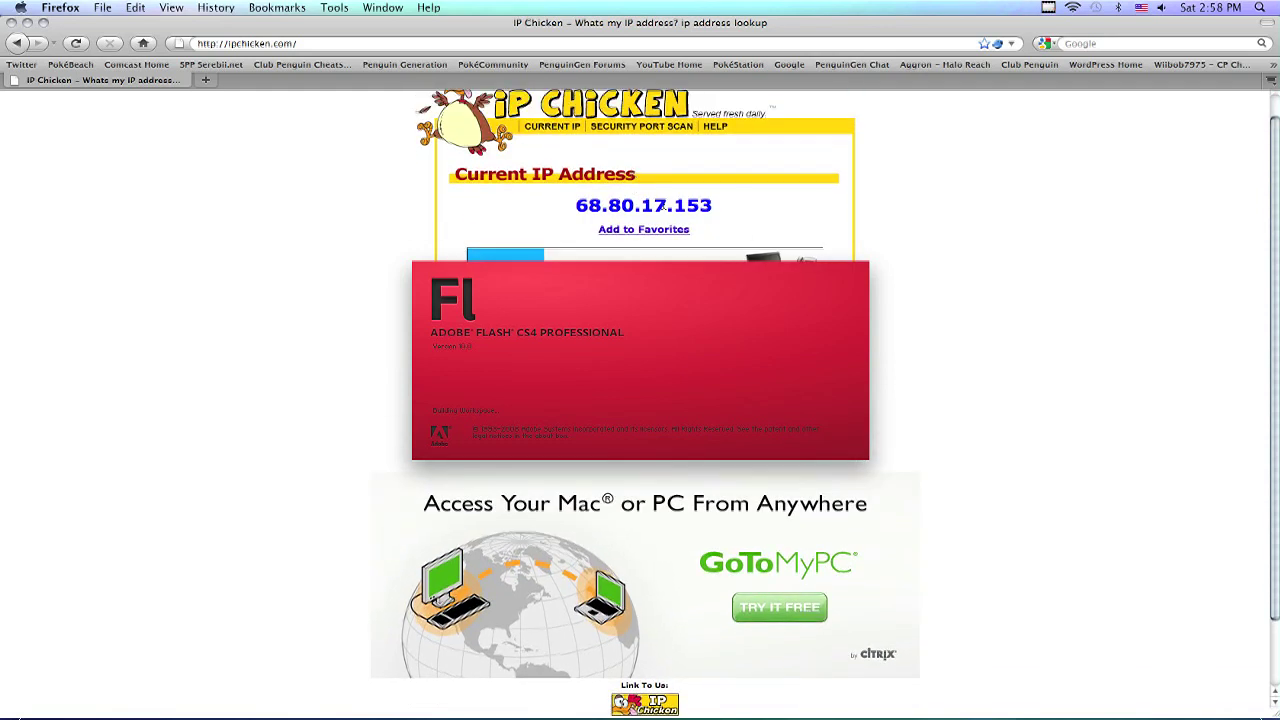
pyautogui.moveTo(723, 211); pyautogui.dragTo(570, 204)
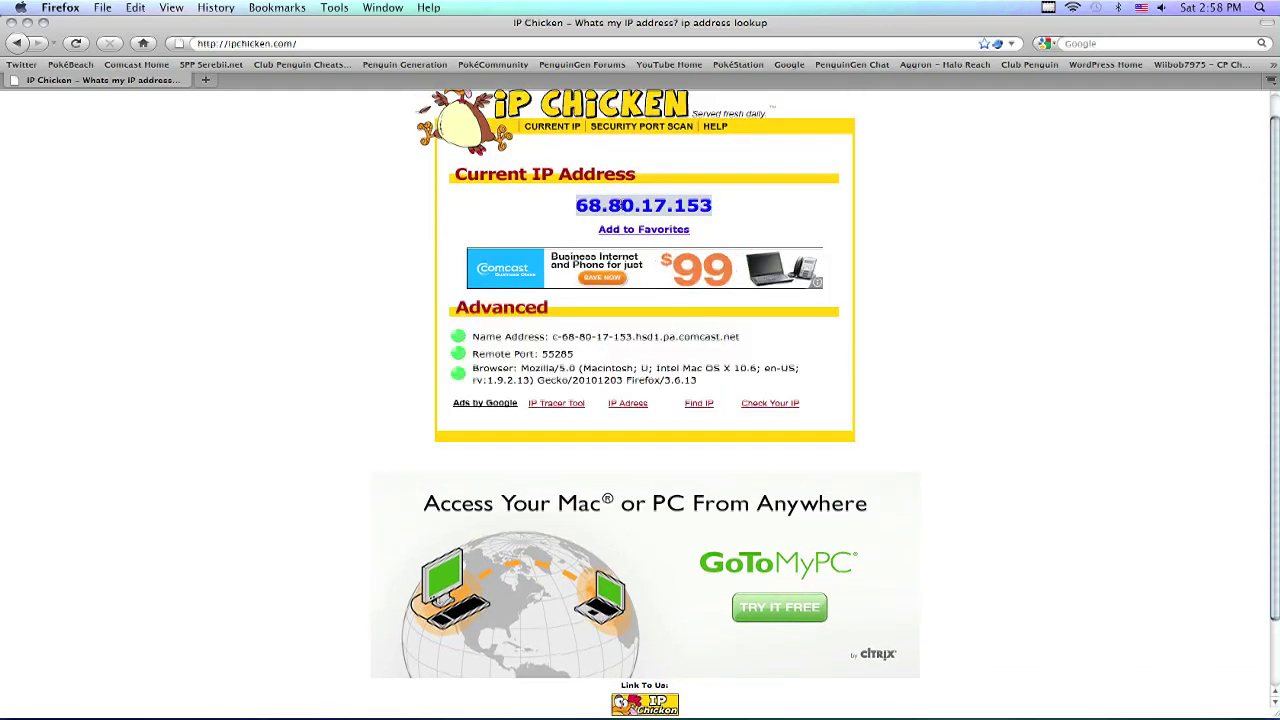
pyautogui.click(163, 124)
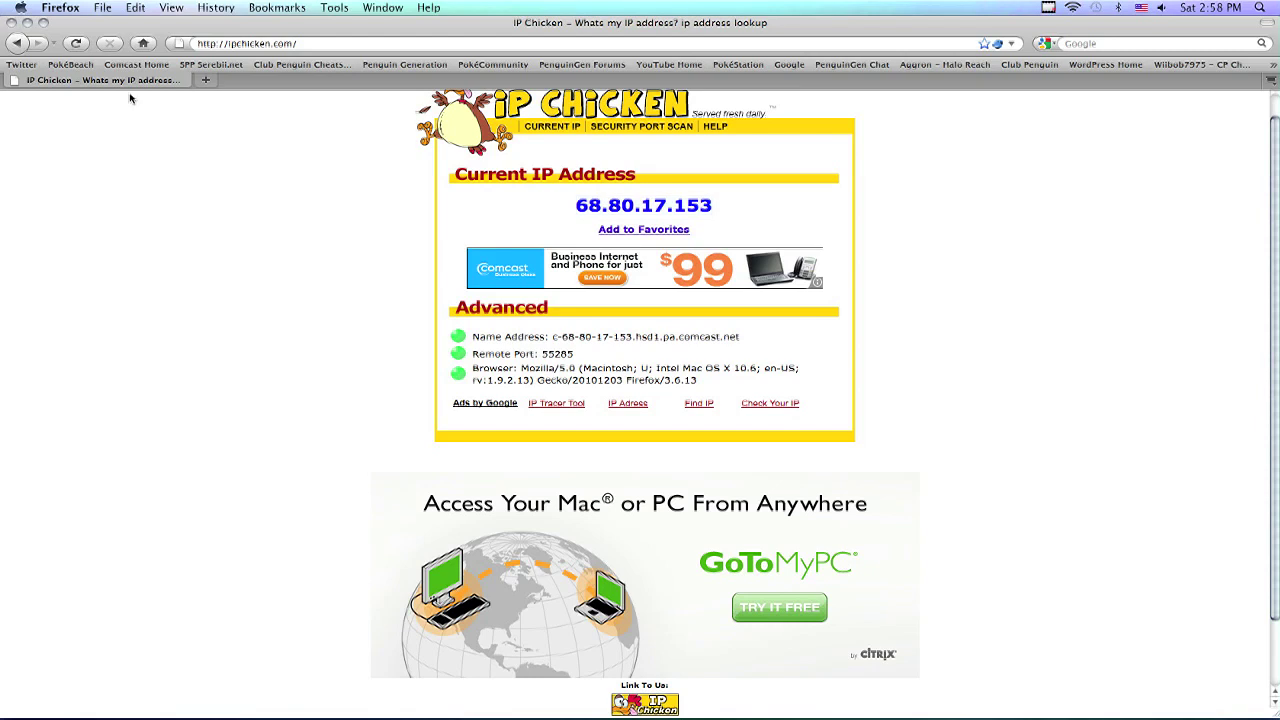
pyautogui.click(27, 23)
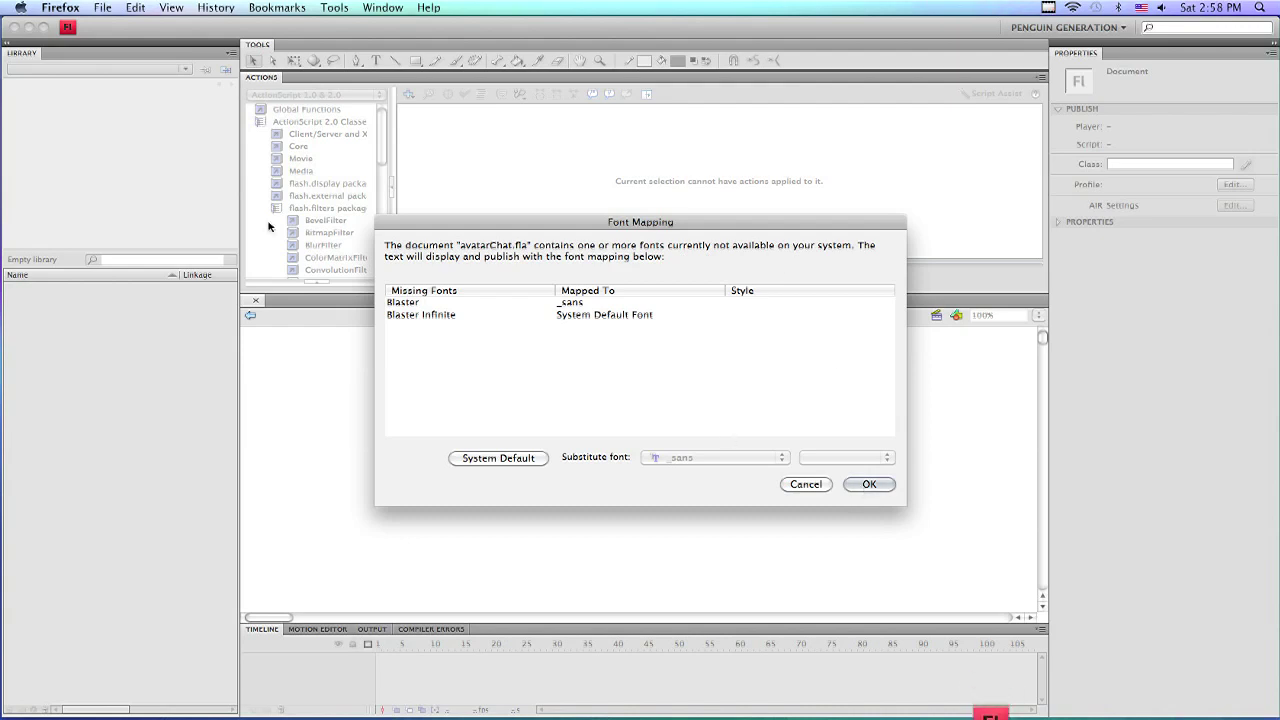
# Accept the default font substitutions for avatarChat.fla's missing fonts
pyautogui.click(862, 486)
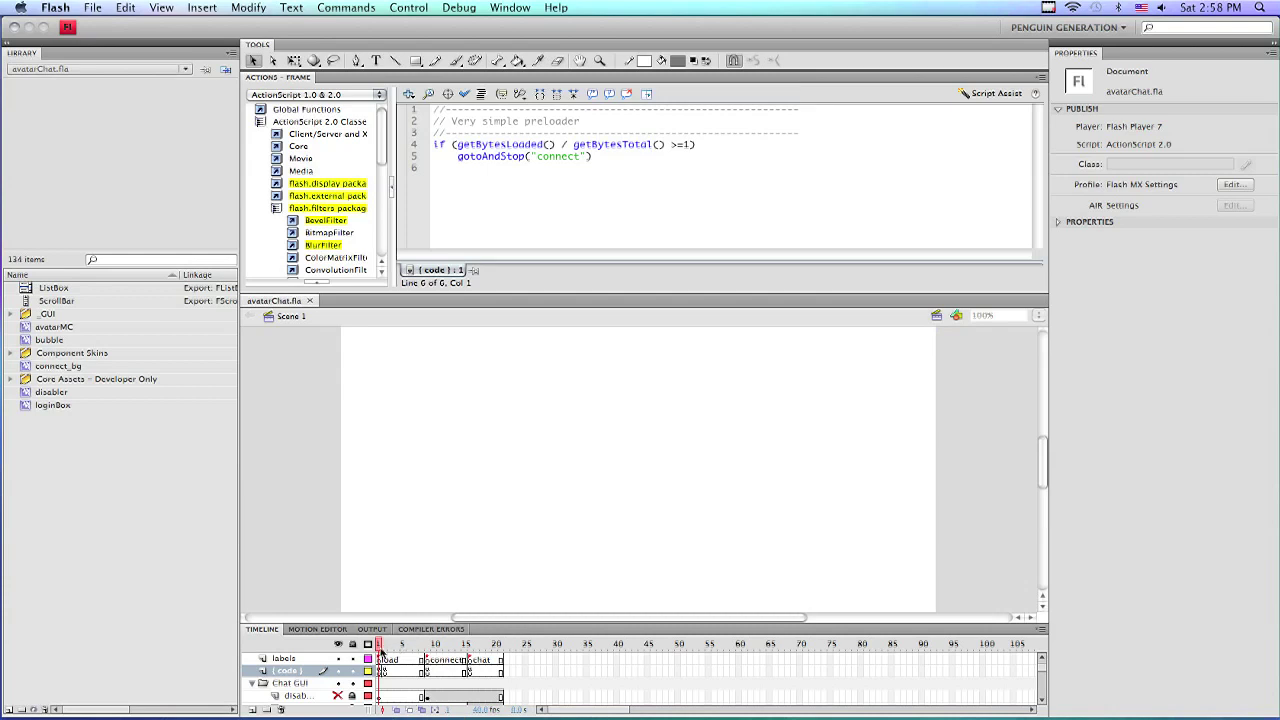
pyautogui.press('Return')
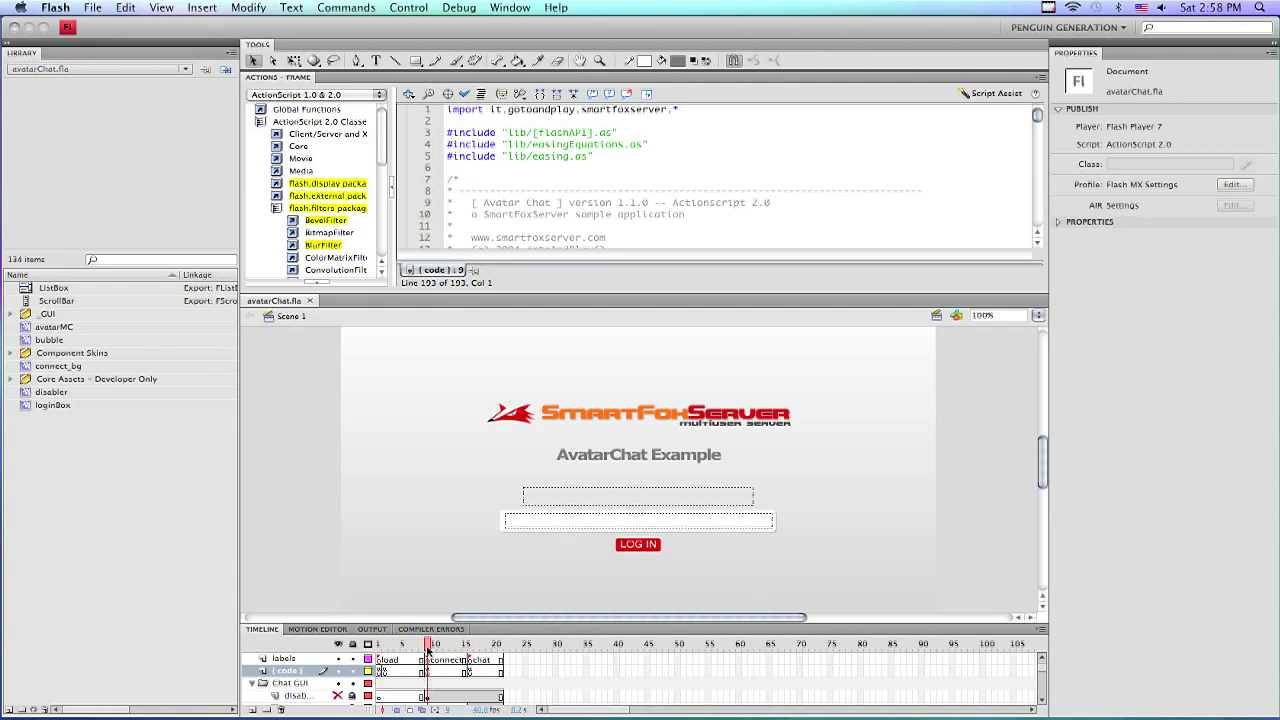
pyautogui.click(384, 645)
pyautogui.click(427, 645)
pyautogui.click(429, 671)
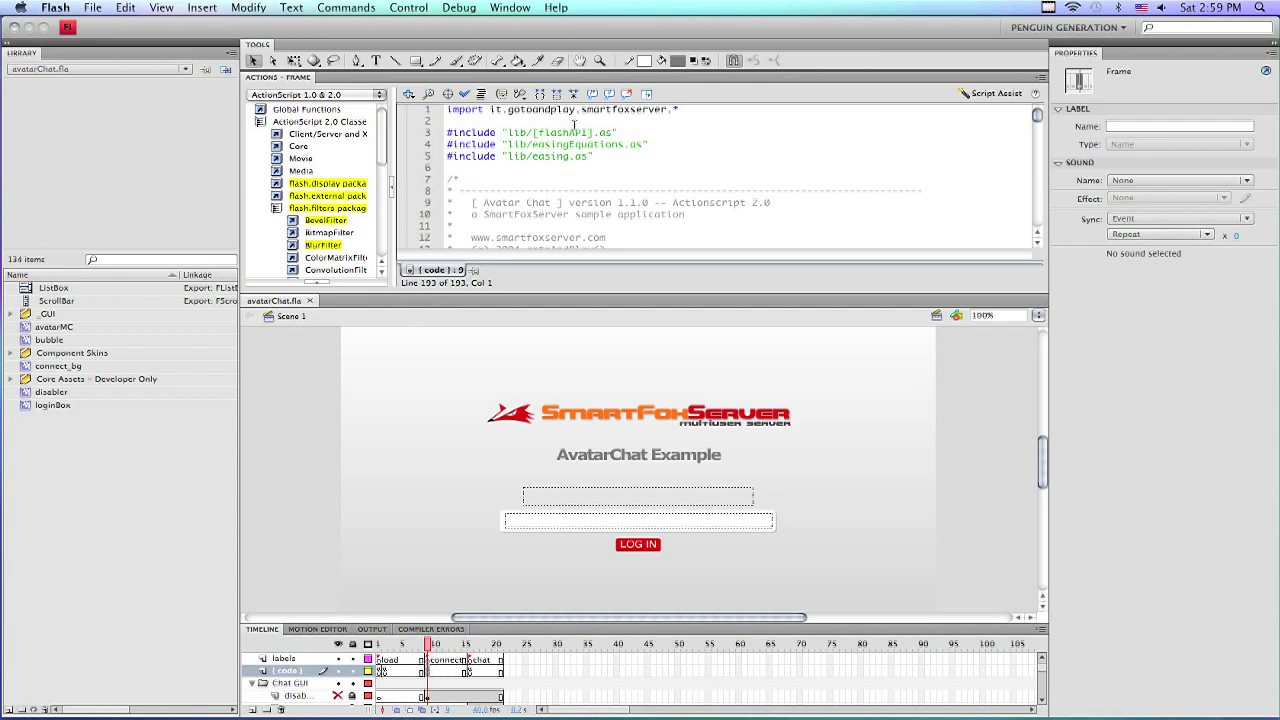
pyautogui.click(456, 113)
pyautogui.scroll(-20, 600, 170)
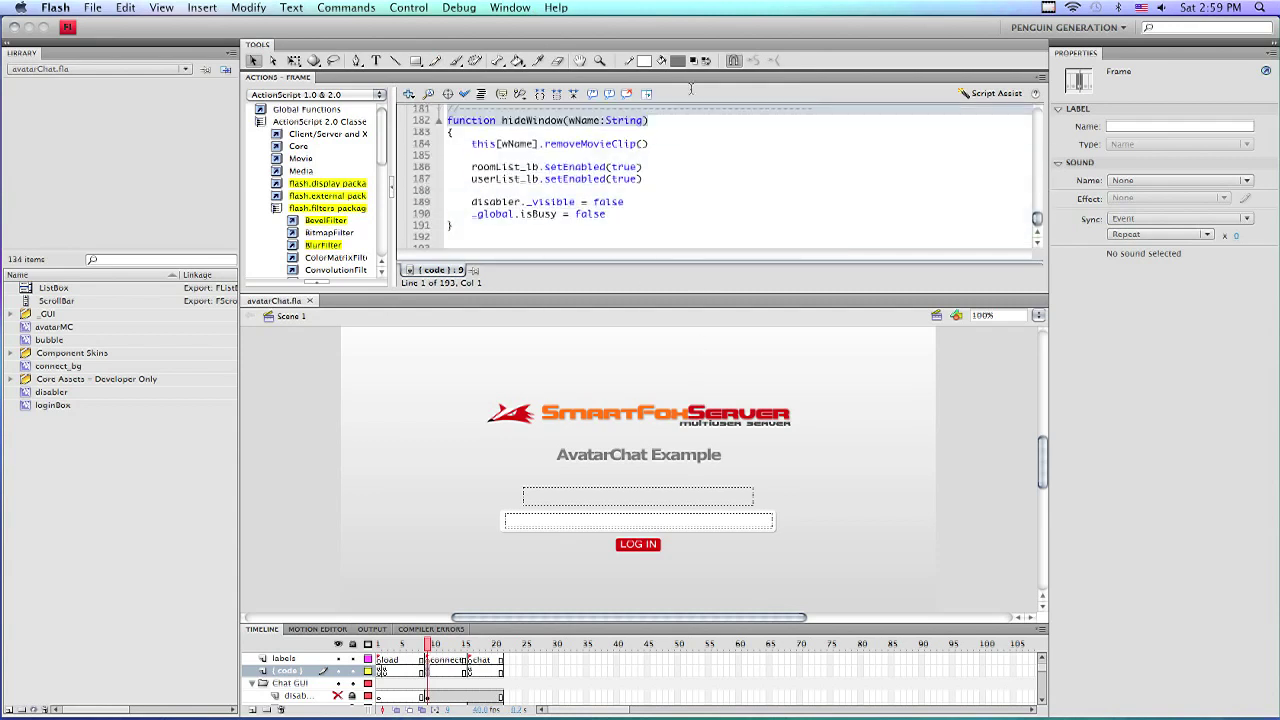
pyautogui.scroll(20, 640, 175)
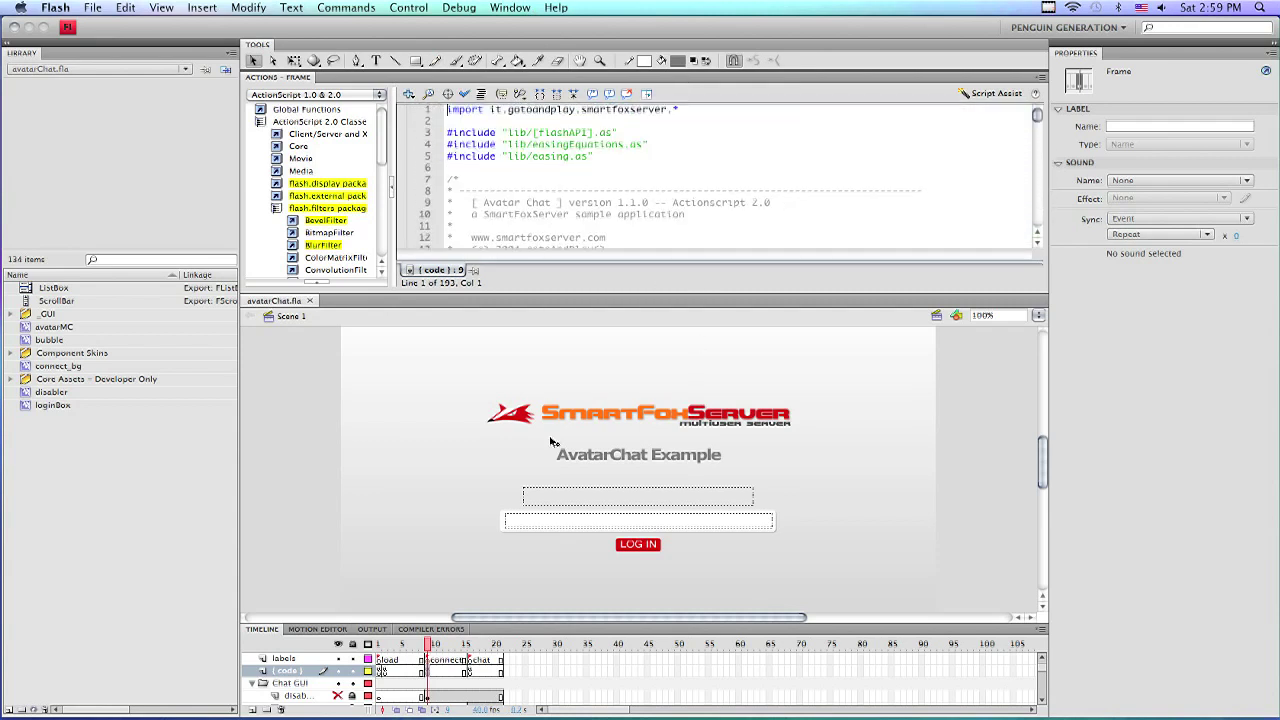
pyautogui.rightClick(434, 676)
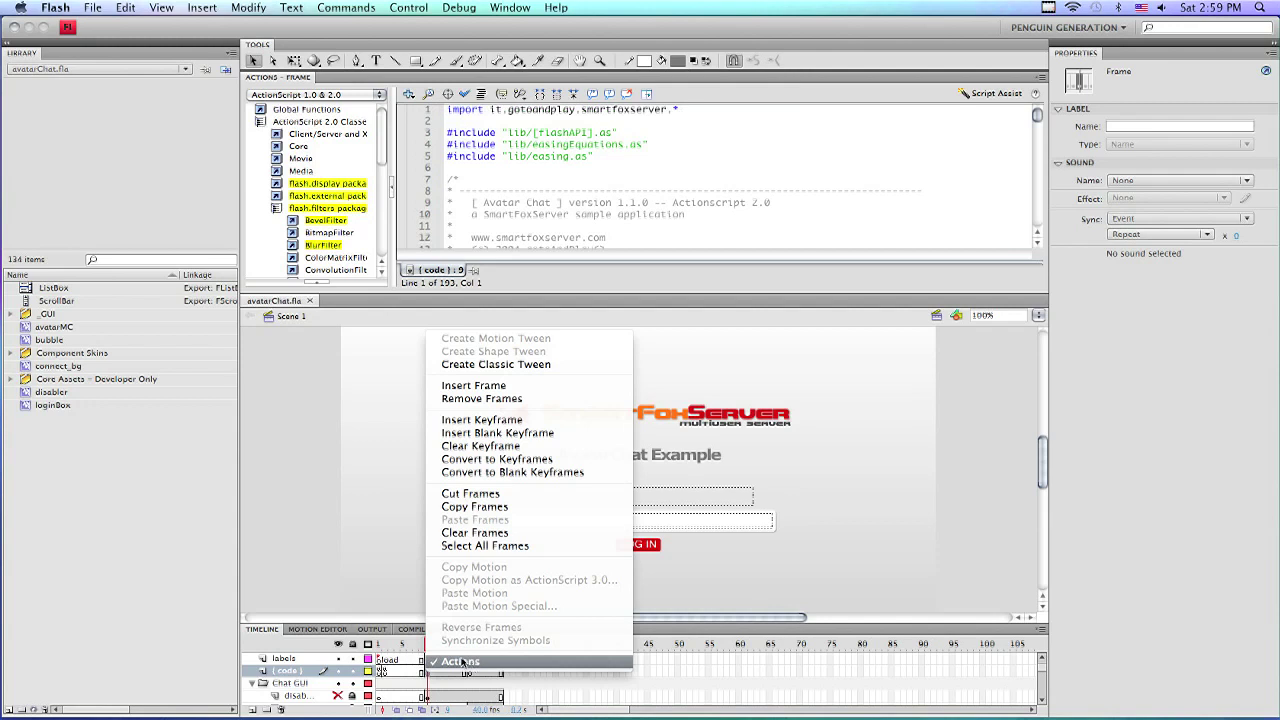
pyautogui.click(340, 464)
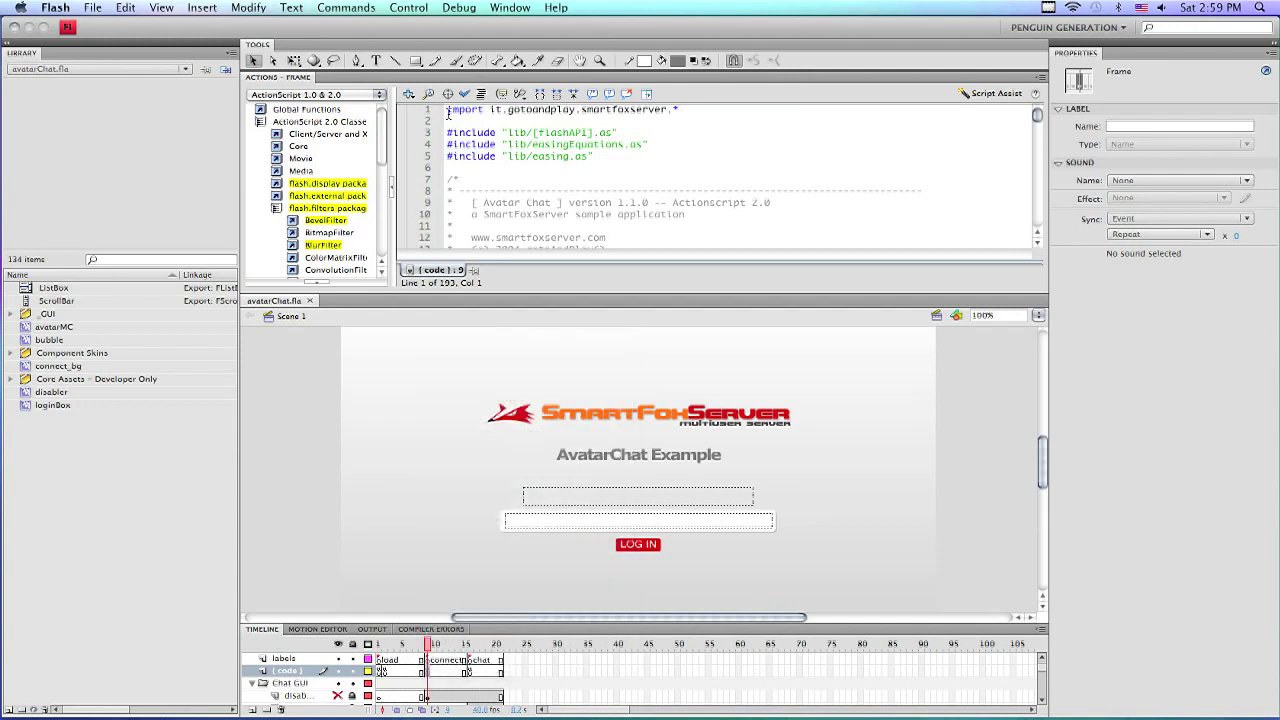
pyautogui.click(508, 8)
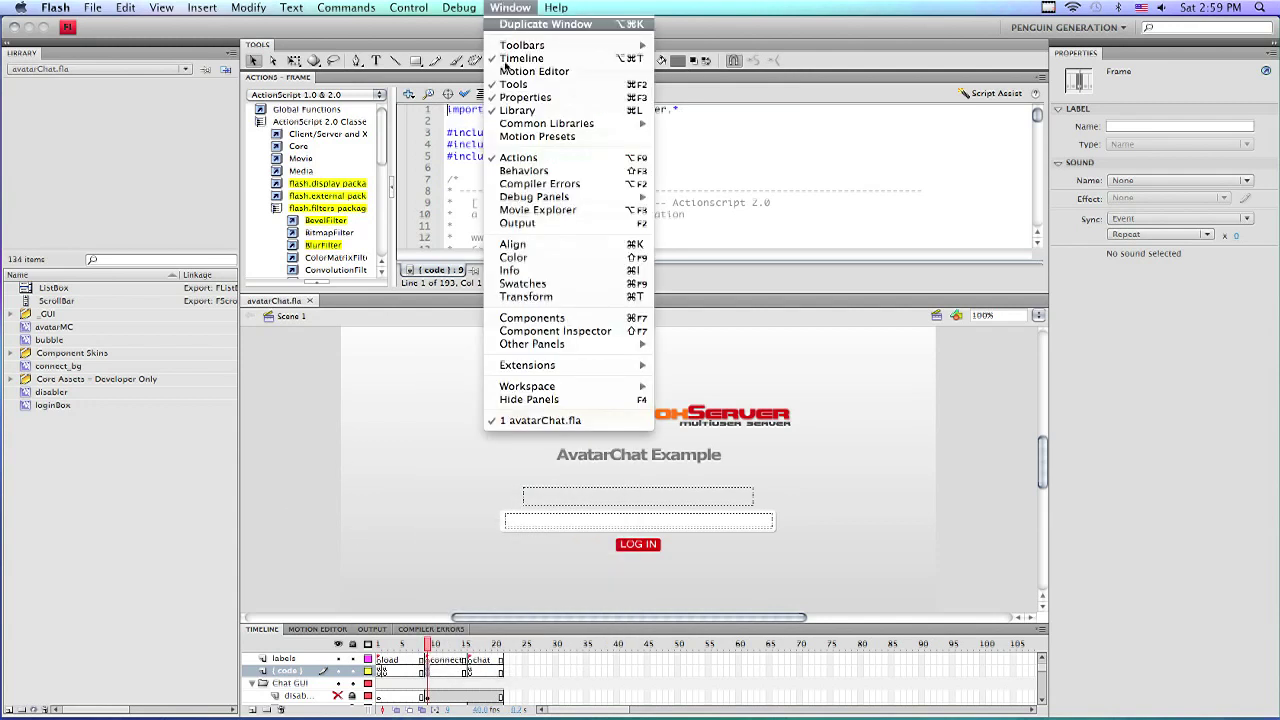
pyautogui.moveTo(520, 190)
pyautogui.click(457, 184)
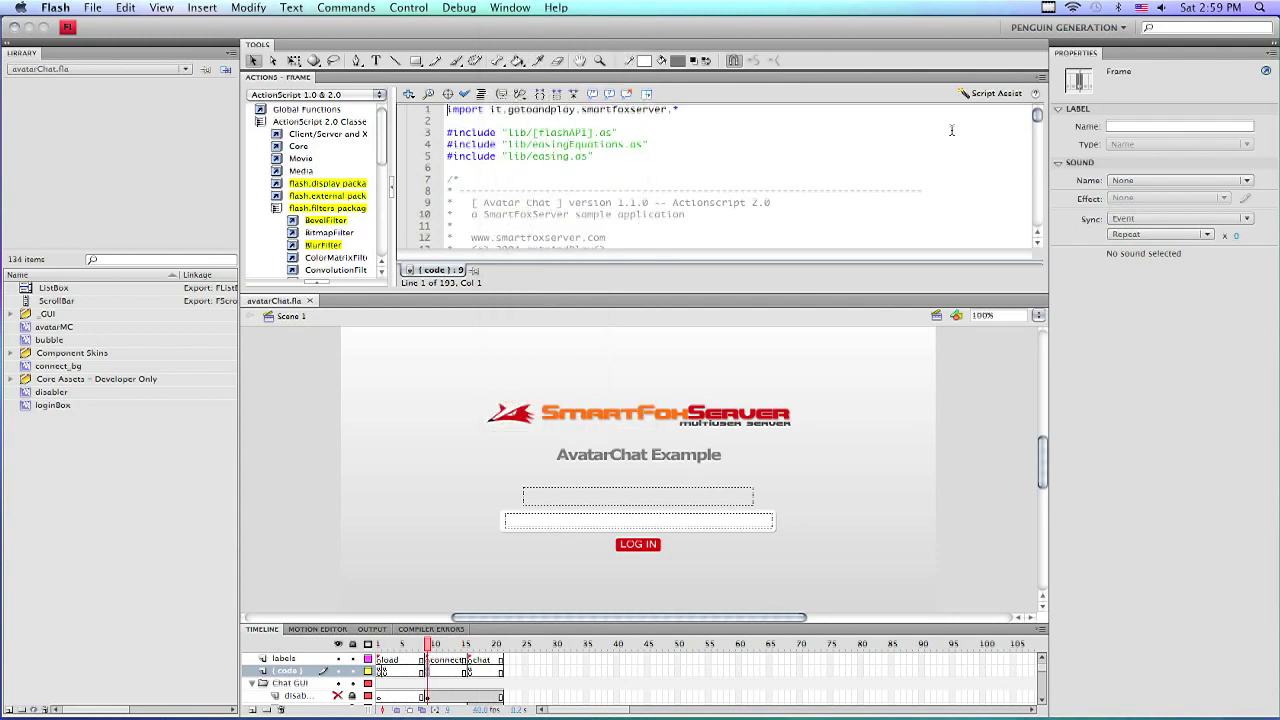
# Review the ip, port and zone connection settings in the frame script
pyautogui.moveTo(1040, 118); pyautogui.dragTo(1041, 143)
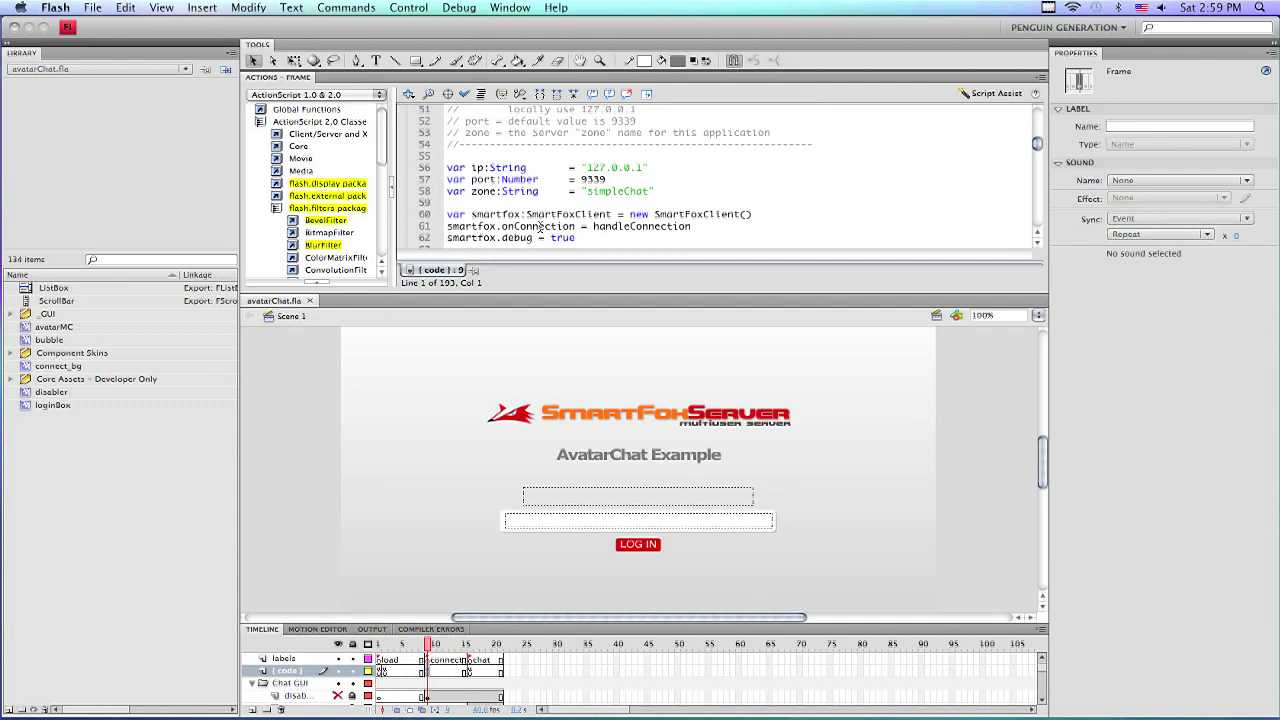
pyautogui.moveTo(474, 167); pyautogui.dragTo(682, 167)
pyautogui.click(561, 172)
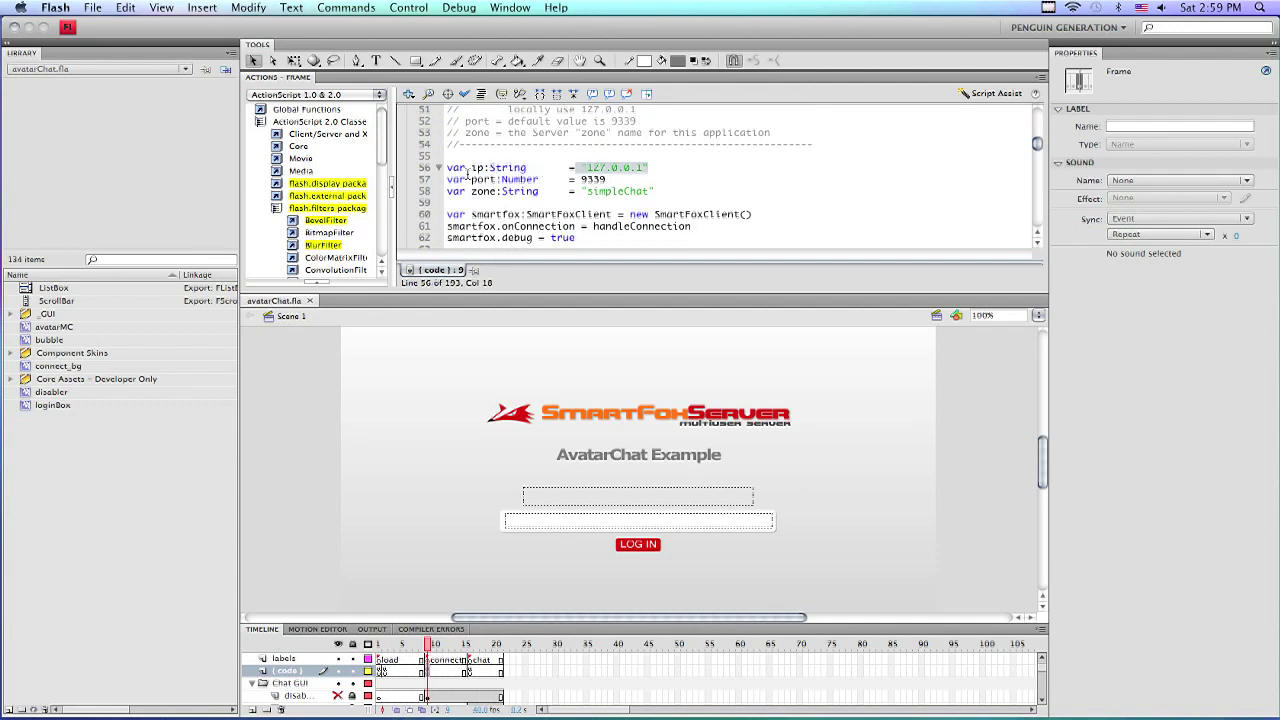
pyautogui.moveTo(449, 180); pyautogui.dragTo(531, 191)
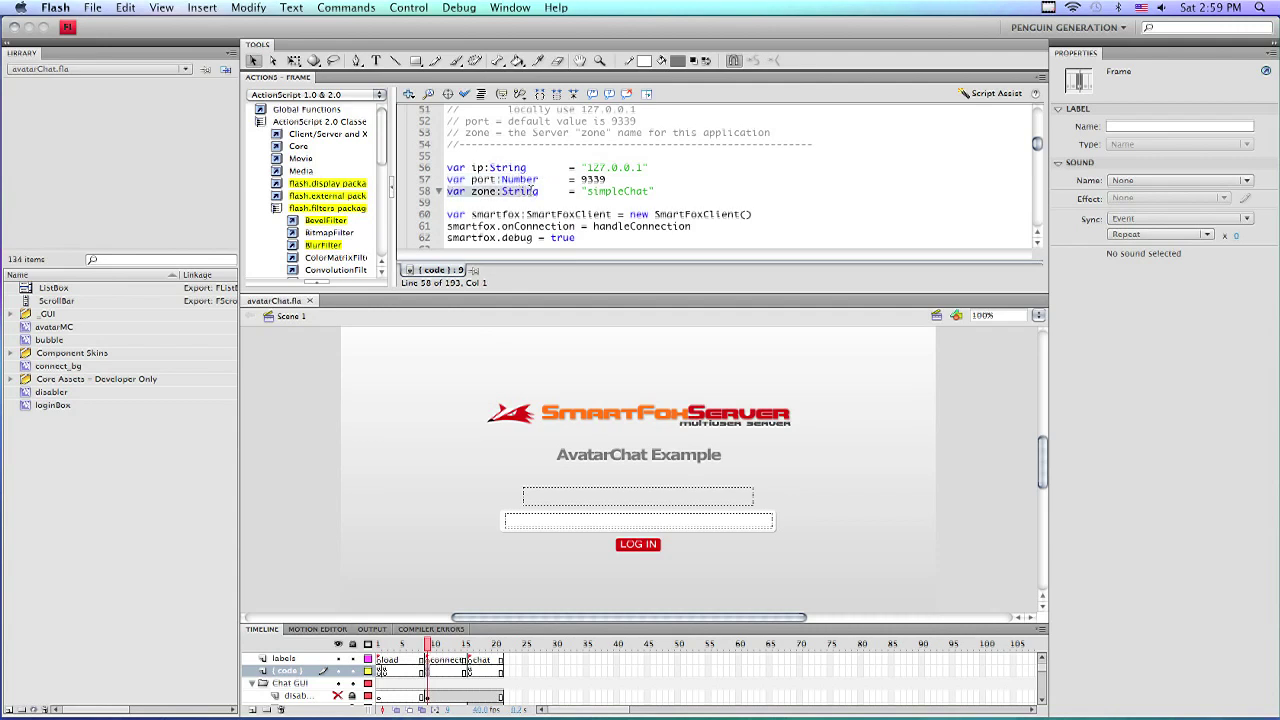
pyautogui.click(564, 189)
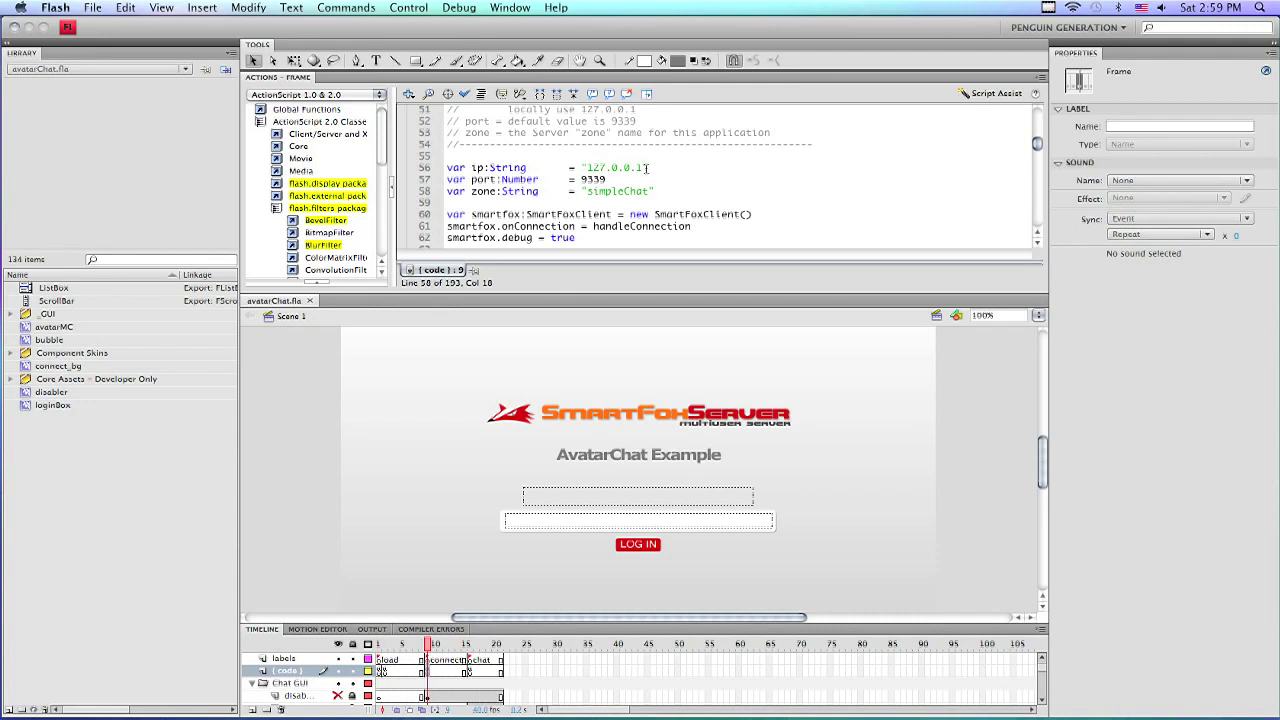
# Replace the ip value 127.0.0.1 with 66.60.17.153 and run a test movie
pyautogui.moveTo(646, 168); pyautogui.dragTo(588, 168)
pyautogui.scroll(2, 1042, 149)
pyautogui.moveTo(508, 145); pyautogui.dragTo(635, 156)
pyautogui.click(637, 156)
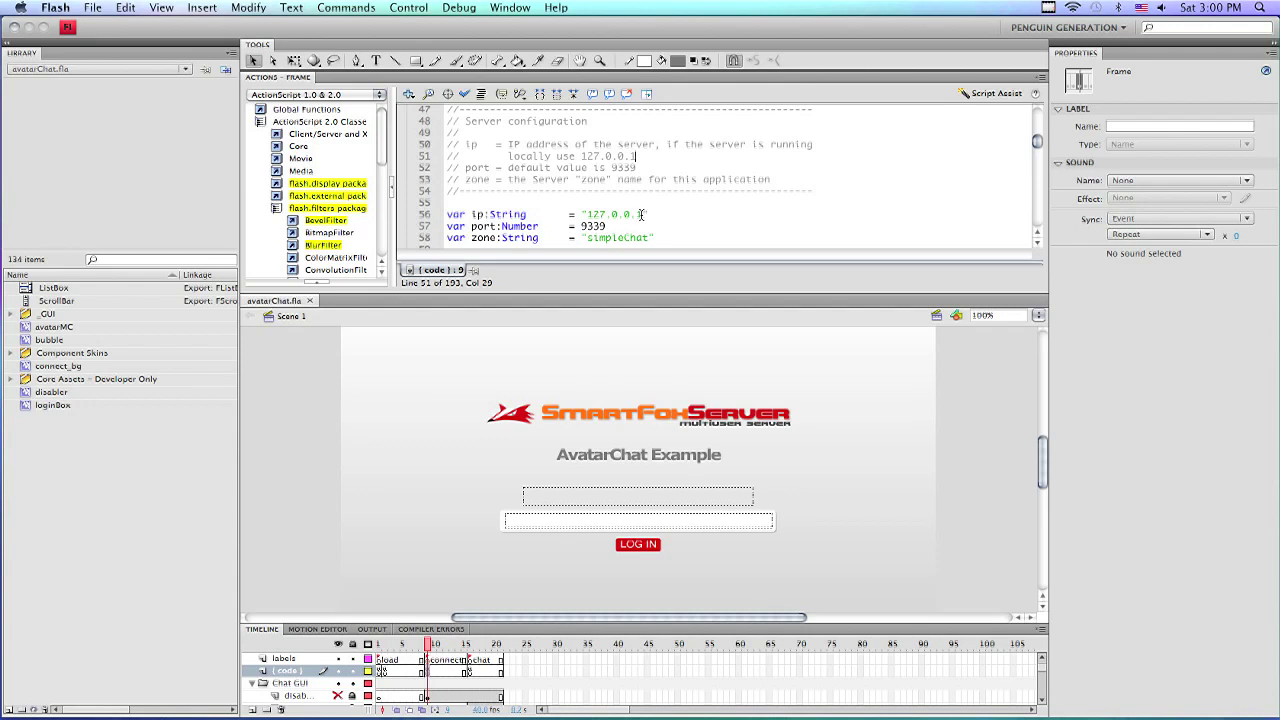
pyautogui.moveTo(645, 214); pyautogui.dragTo(591, 218)
pyautogui.write('66.')
pyautogui.write('60.17')
pyautogui.write('.153')
pyautogui.click(408, 8)
pyautogui.click(423, 110)
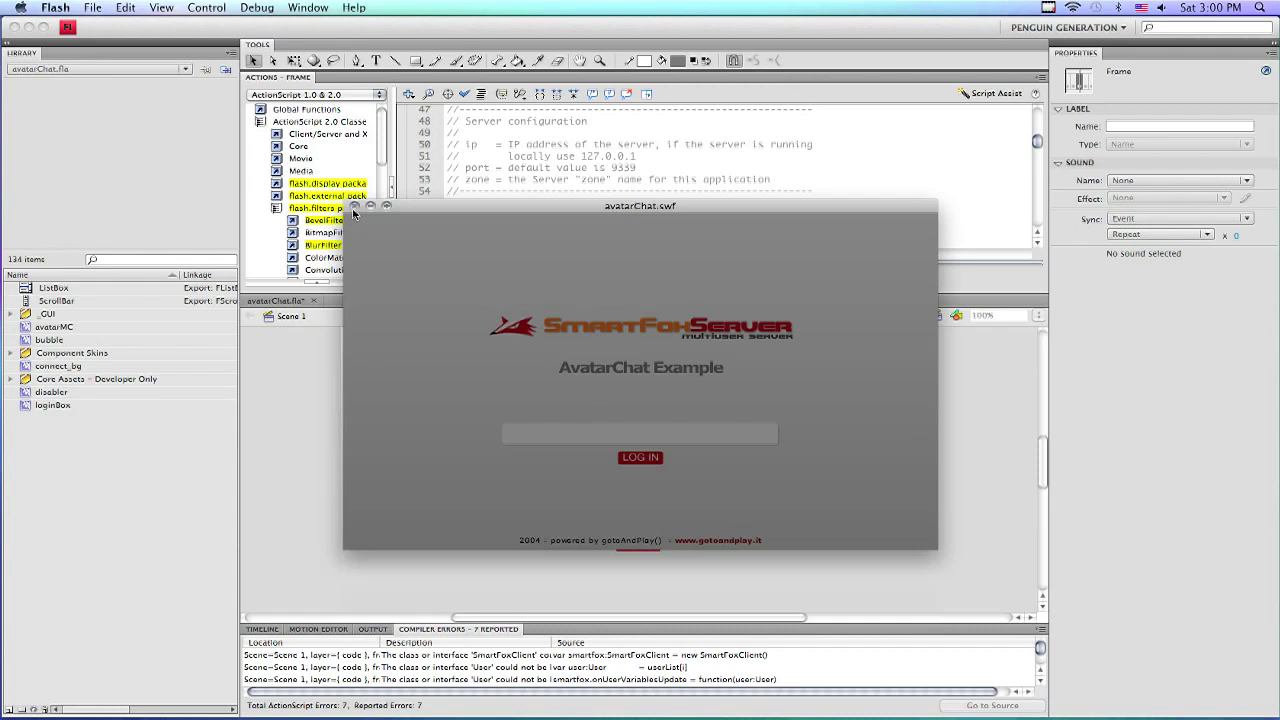
# Close the test movie and bring up the Flash ActionScript 2.0 settings from Publish Settings
pyautogui.click(355, 206)
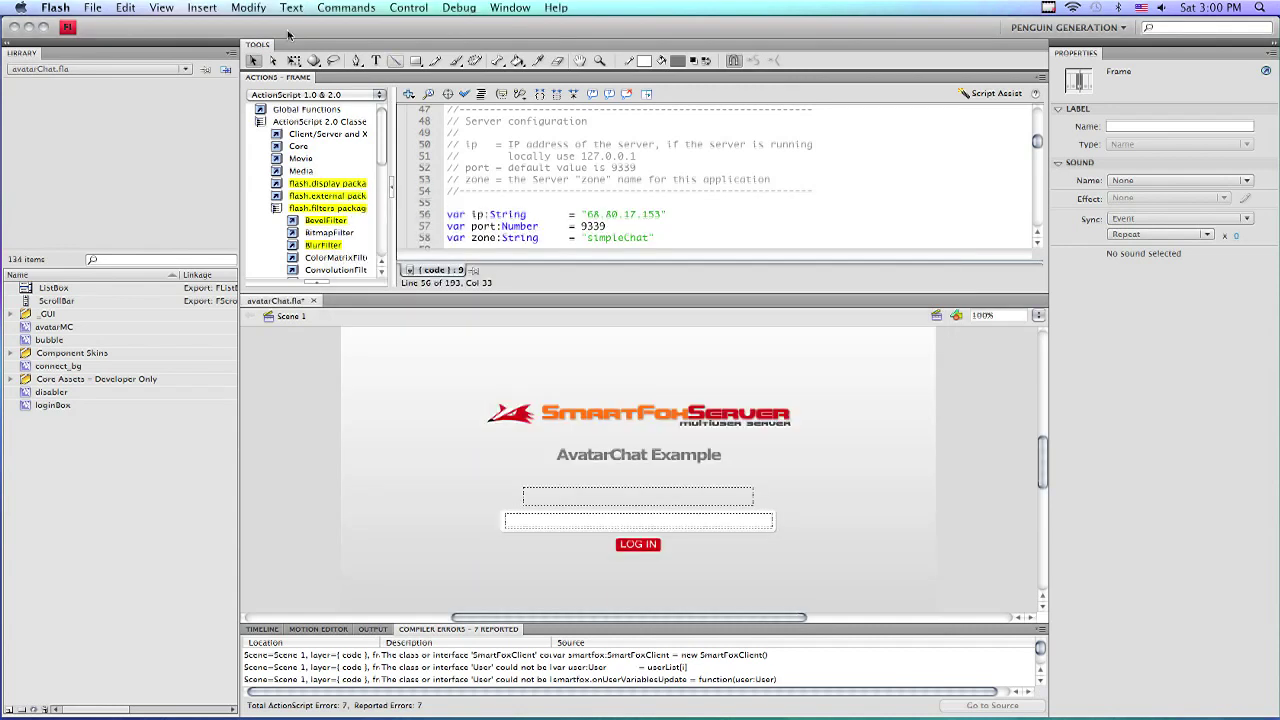
pyautogui.click(97, 5)
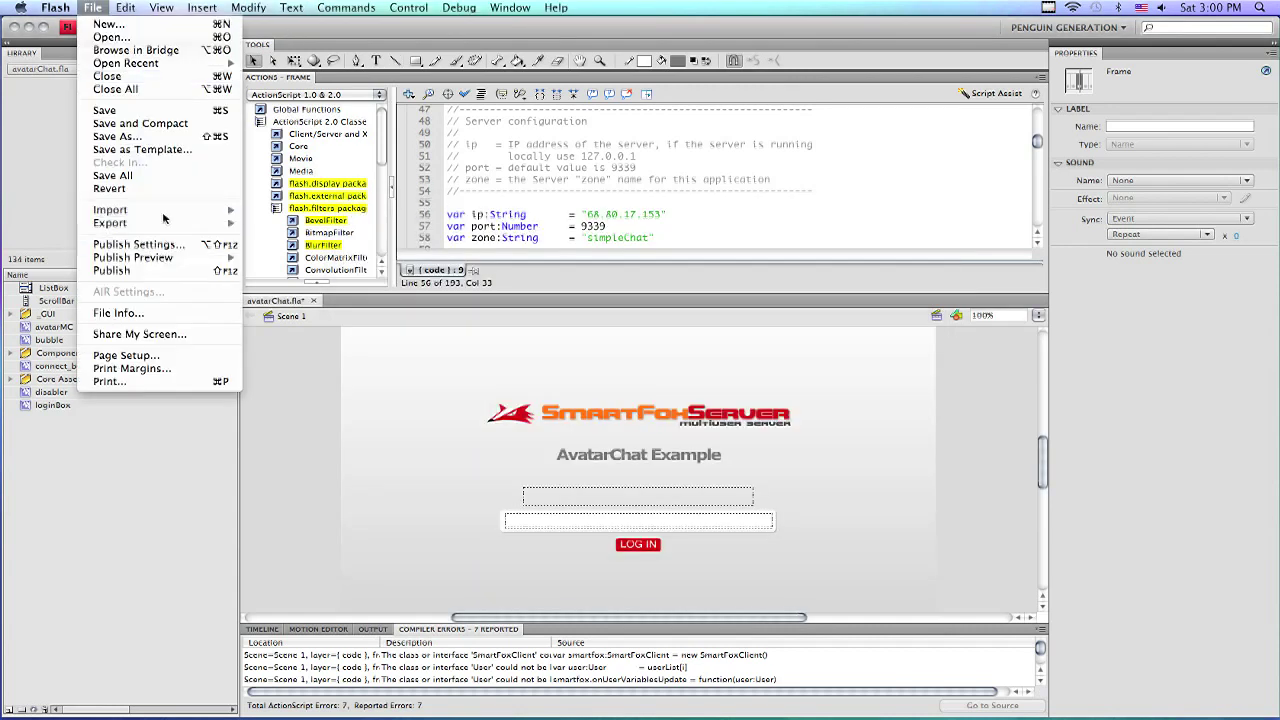
pyautogui.click(163, 251)
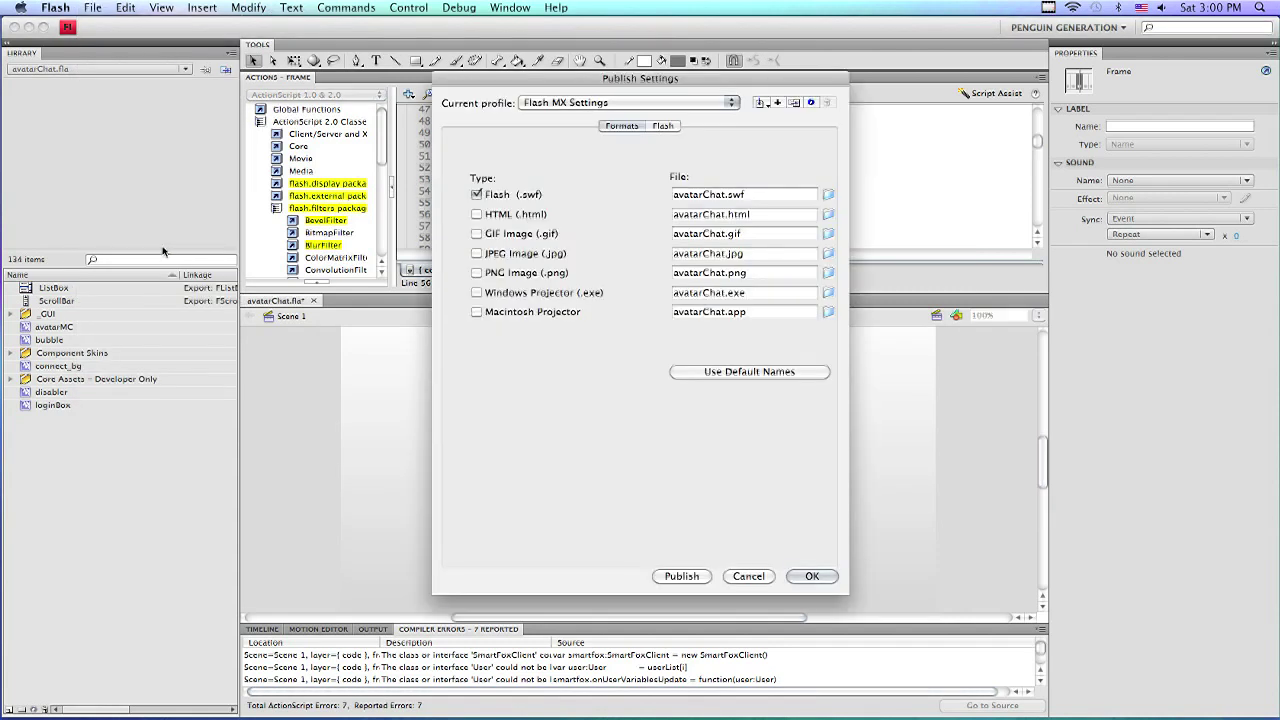
pyautogui.click(665, 127)
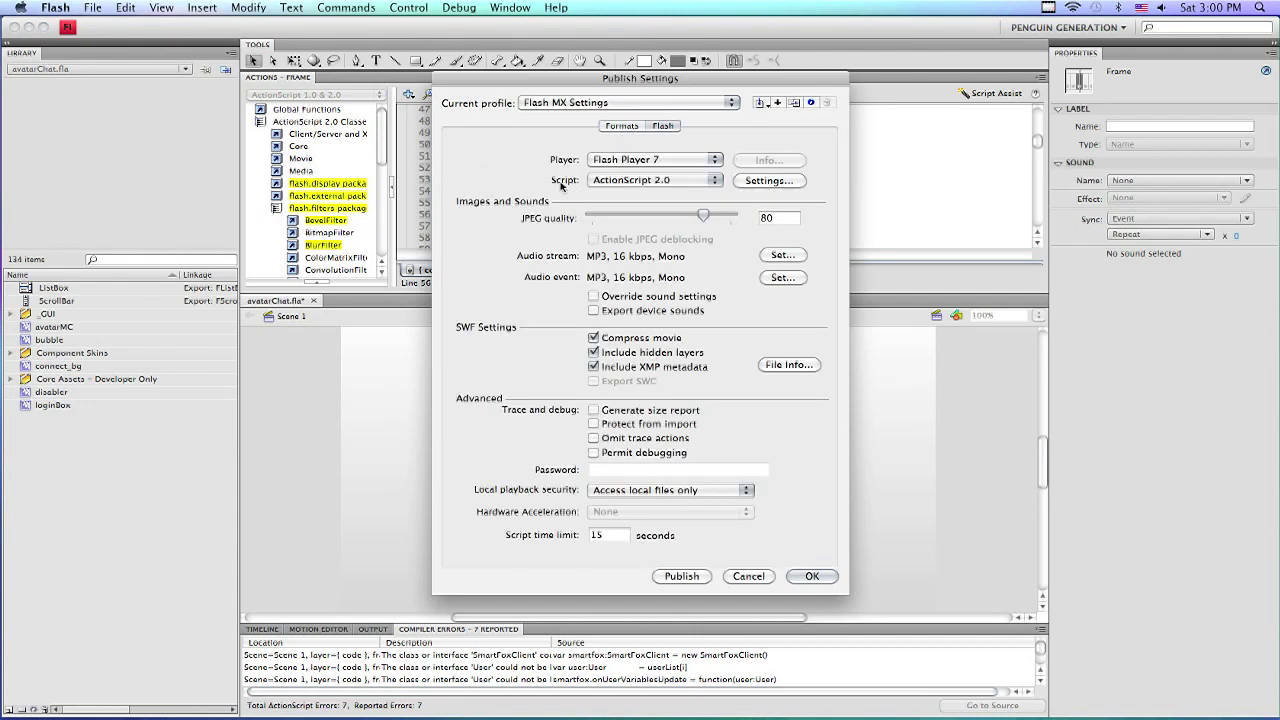
pyautogui.click(770, 181)
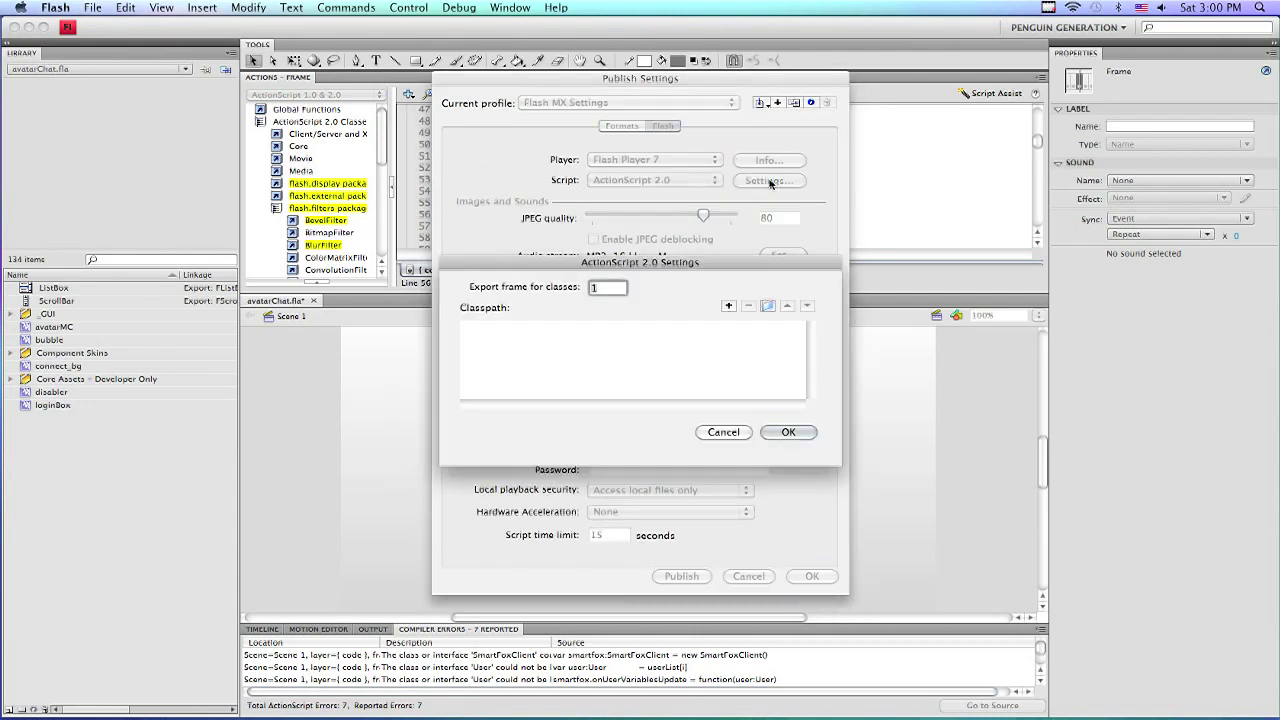
# Add SmartFoxServer PRO 1.6.6's Flash API/Actionscript 2.0 folder to the classpath and confirm both dialogs
pyautogui.click(767, 307)
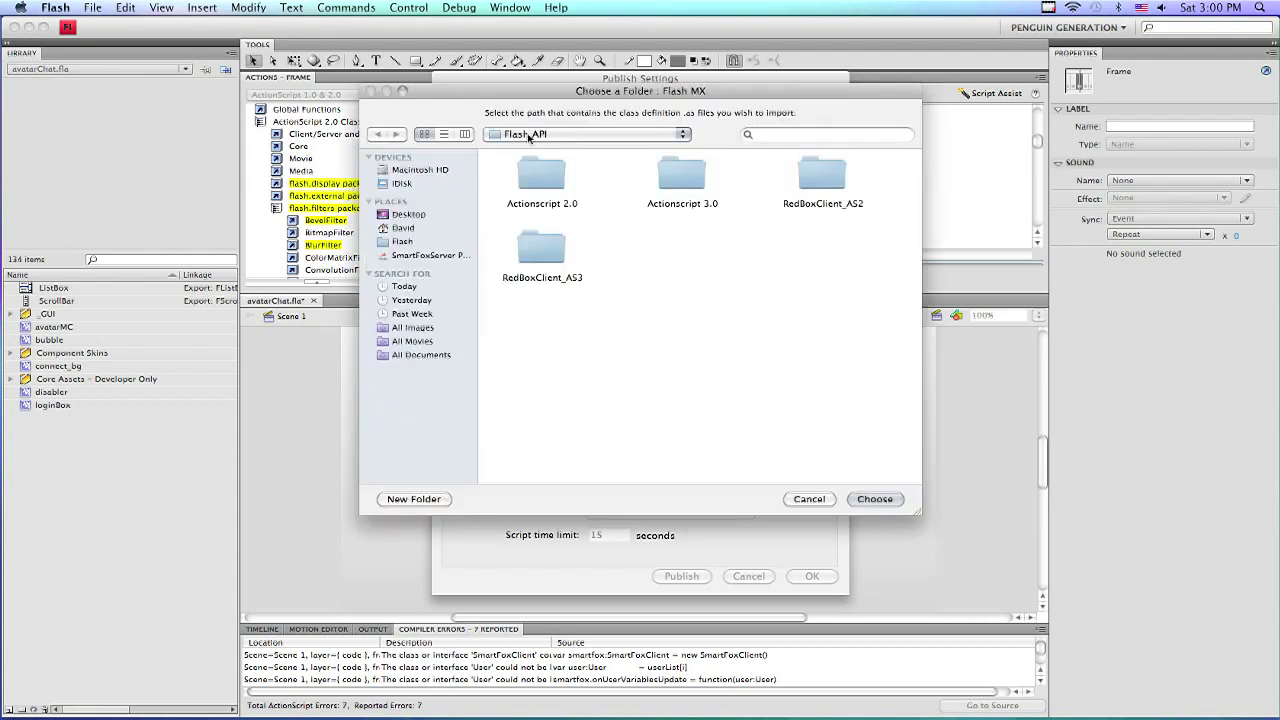
pyautogui.click(529, 136)
pyautogui.click(430, 260)
pyautogui.click(430, 258)
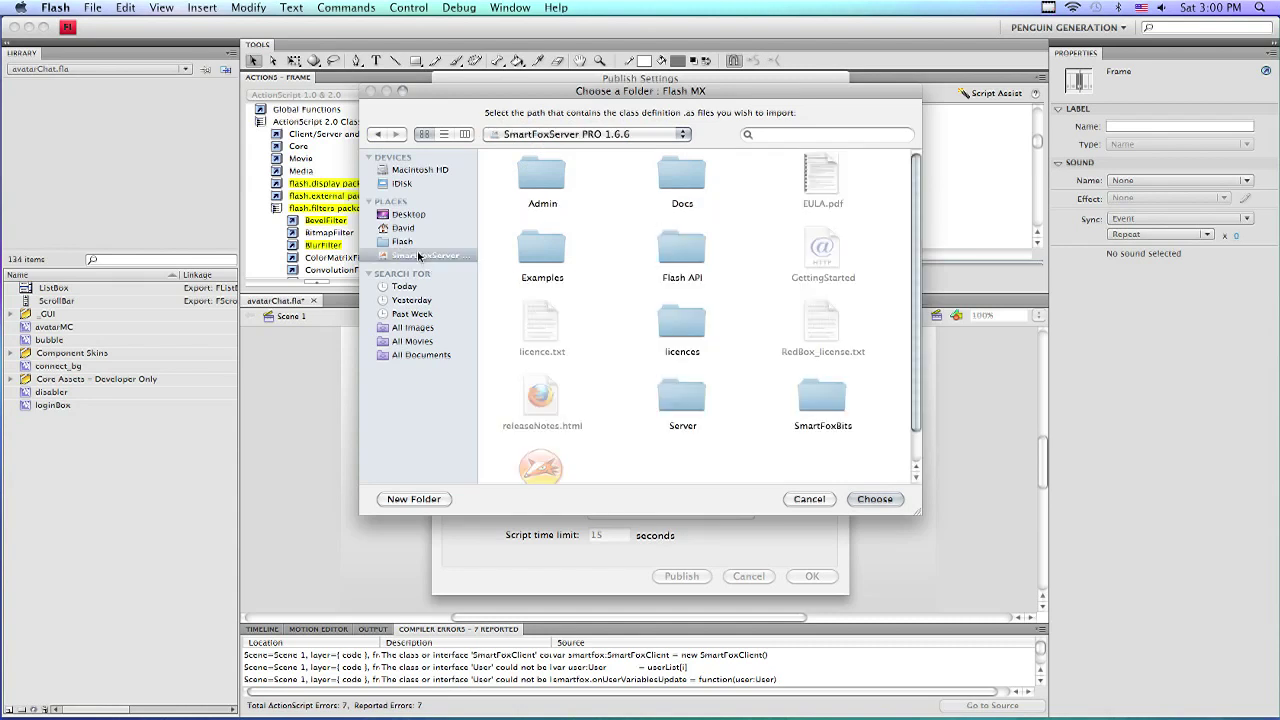
pyautogui.doubleClick(685, 251)
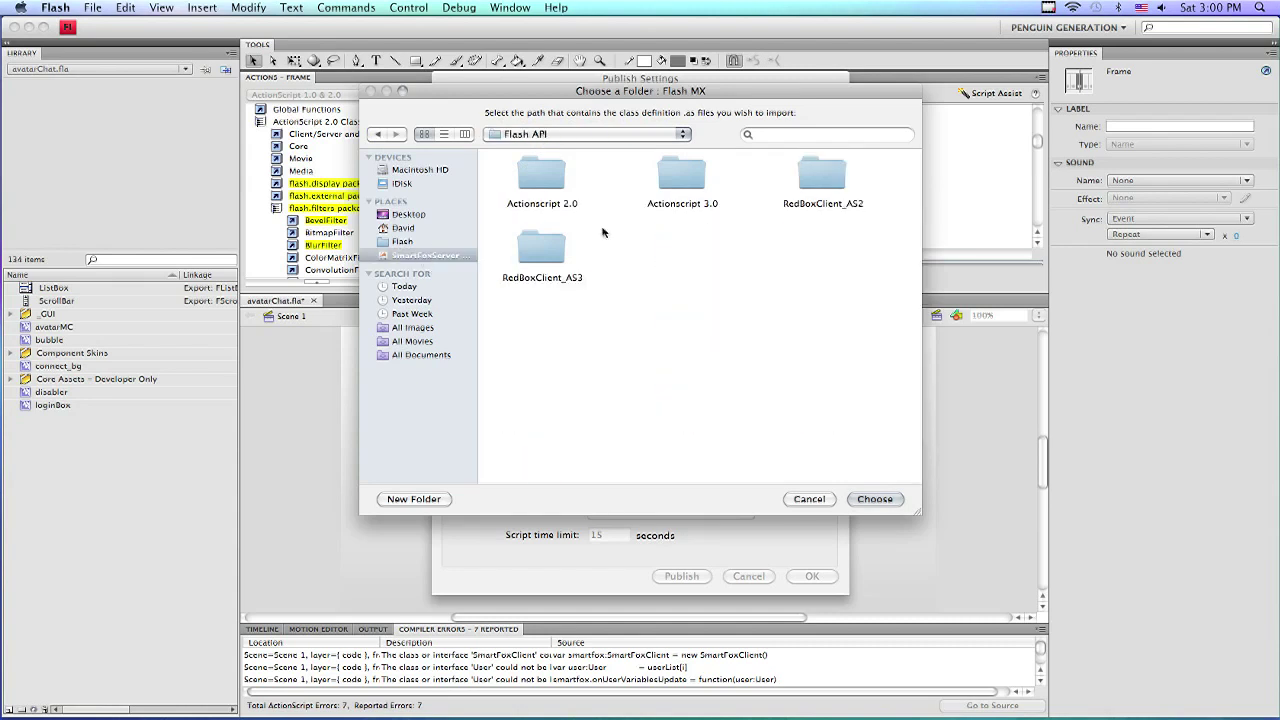
pyautogui.click(535, 177)
pyautogui.click(874, 498)
pyautogui.click(790, 432)
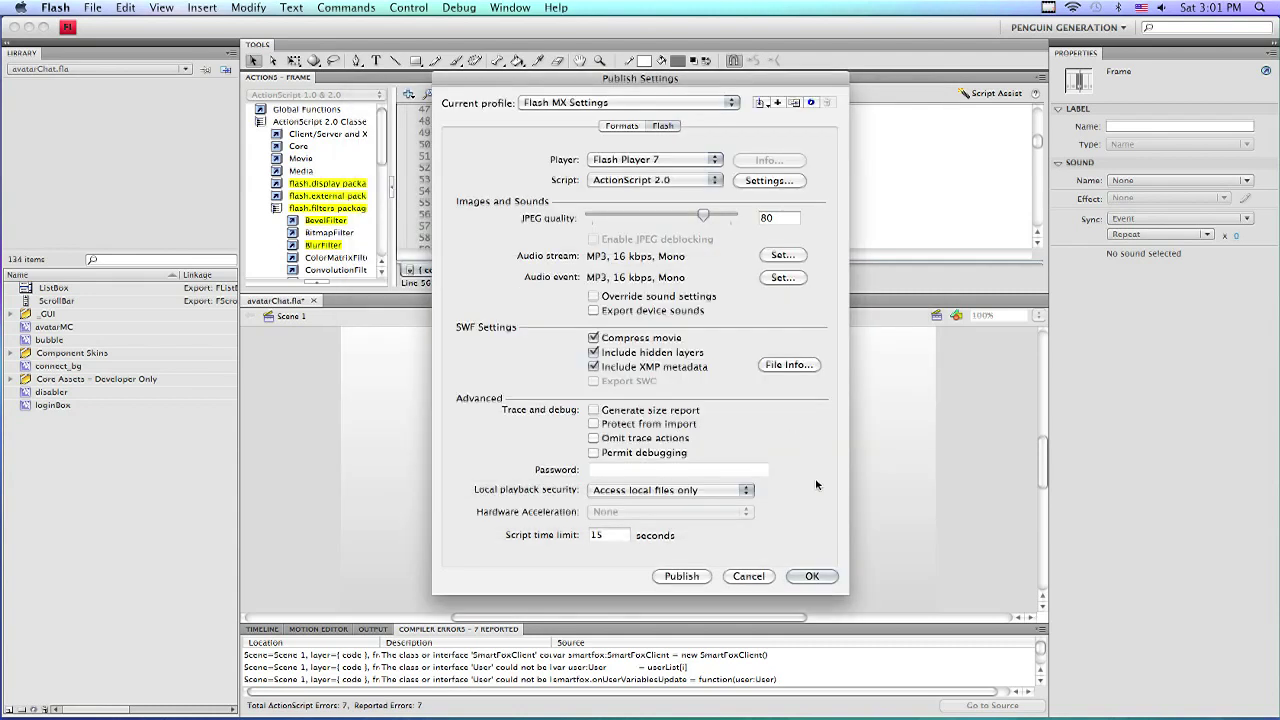
pyautogui.click(812, 576)
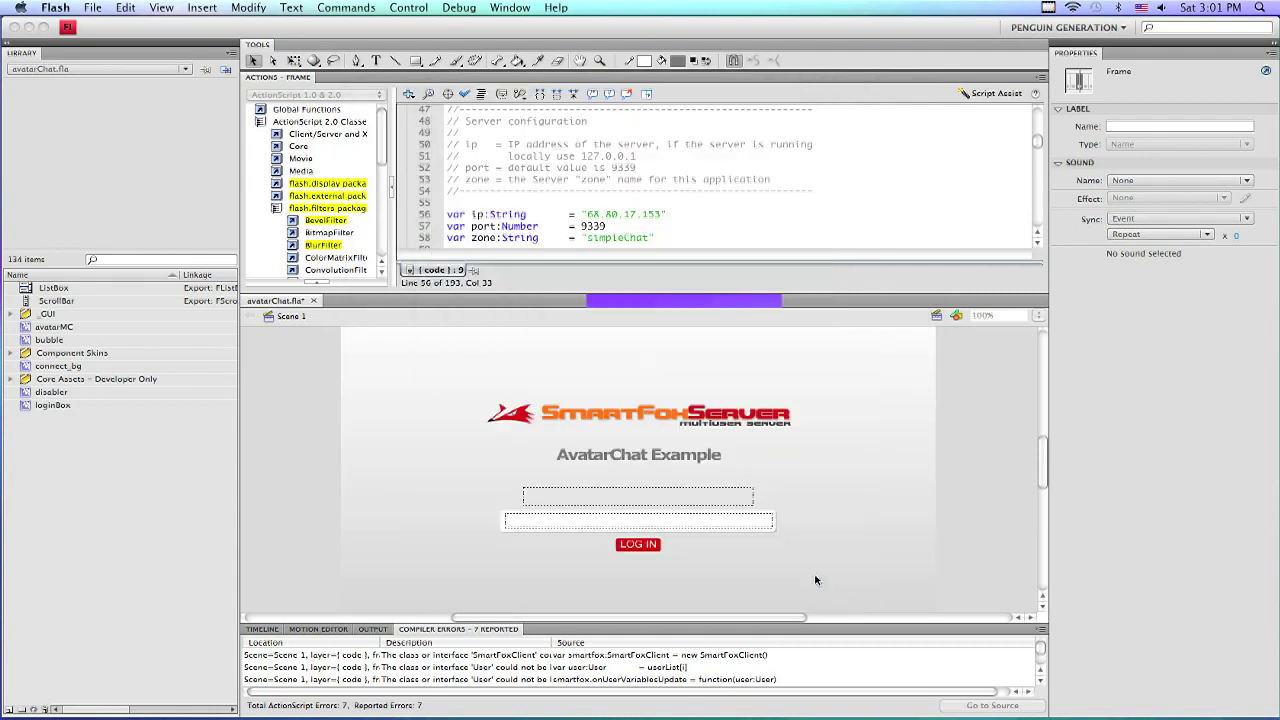
# Test the movie again and check the SmartFoxServer console while it shows Connecting..
pyautogui.click(409, 8)
pyautogui.click(444, 107)
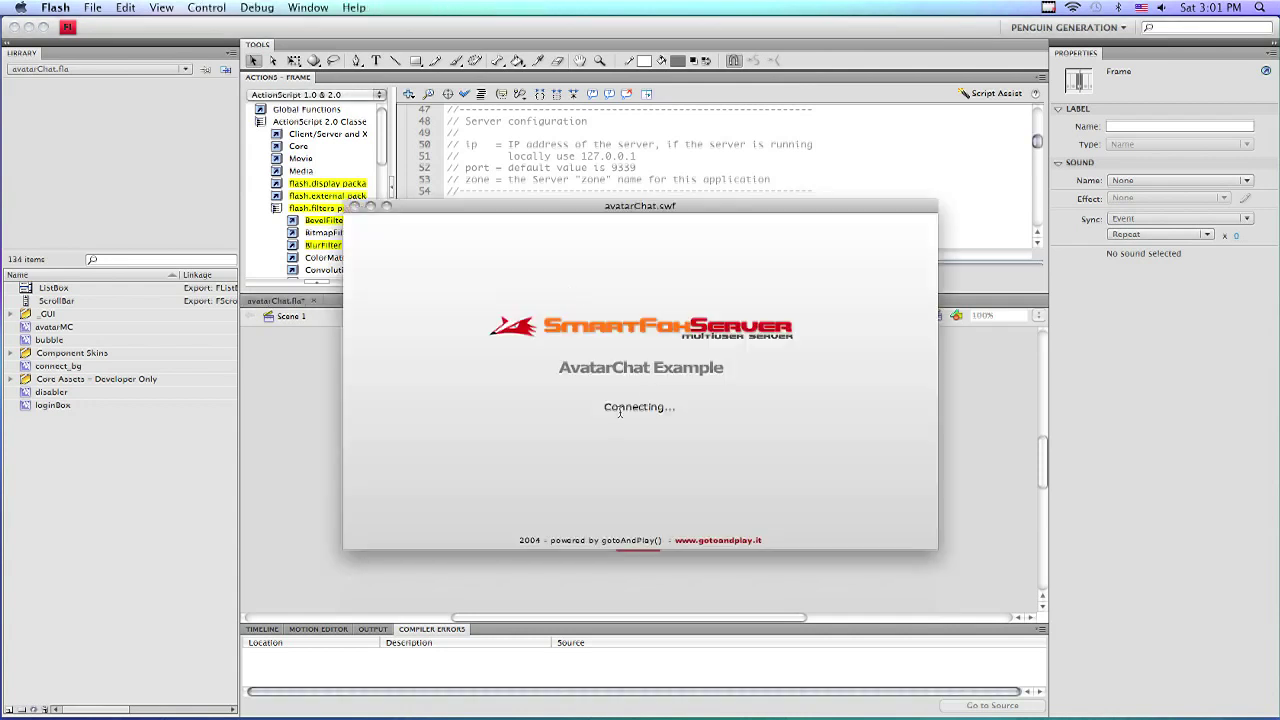
pyautogui.moveTo(604, 407); pyautogui.dragTo(743, 420)
pyautogui.click(490, 700)
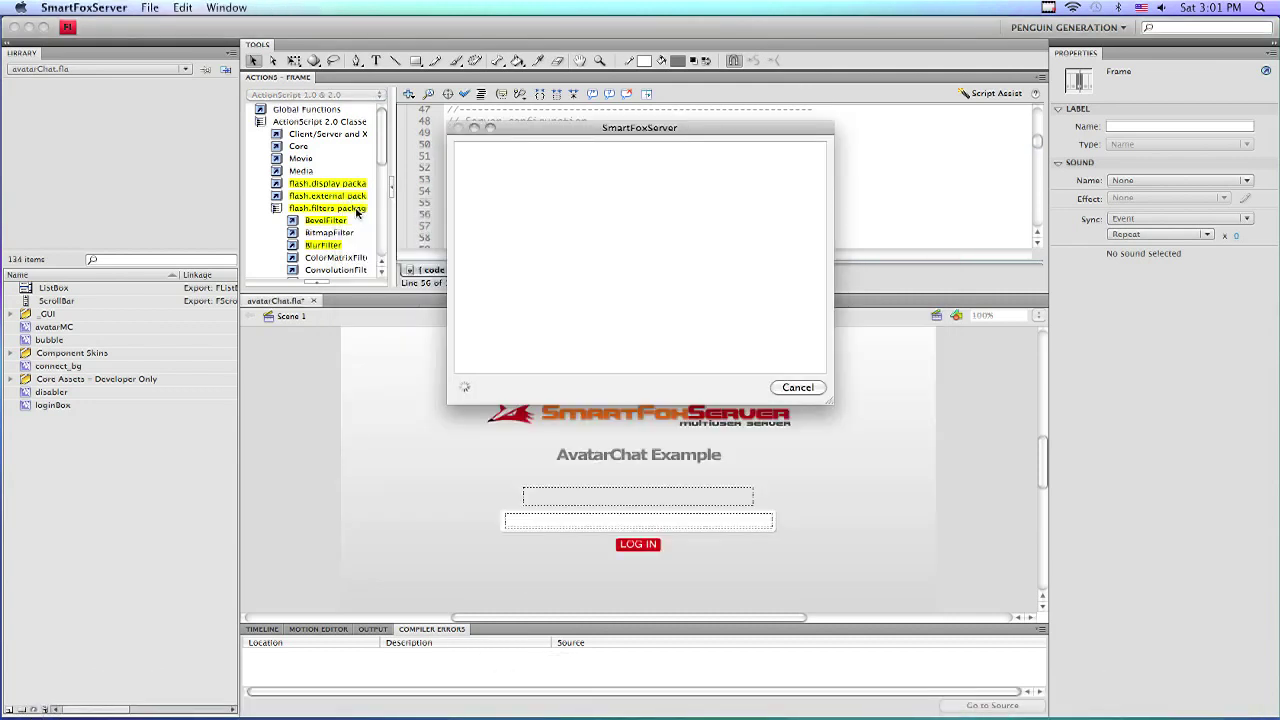
pyautogui.click(312, 374)
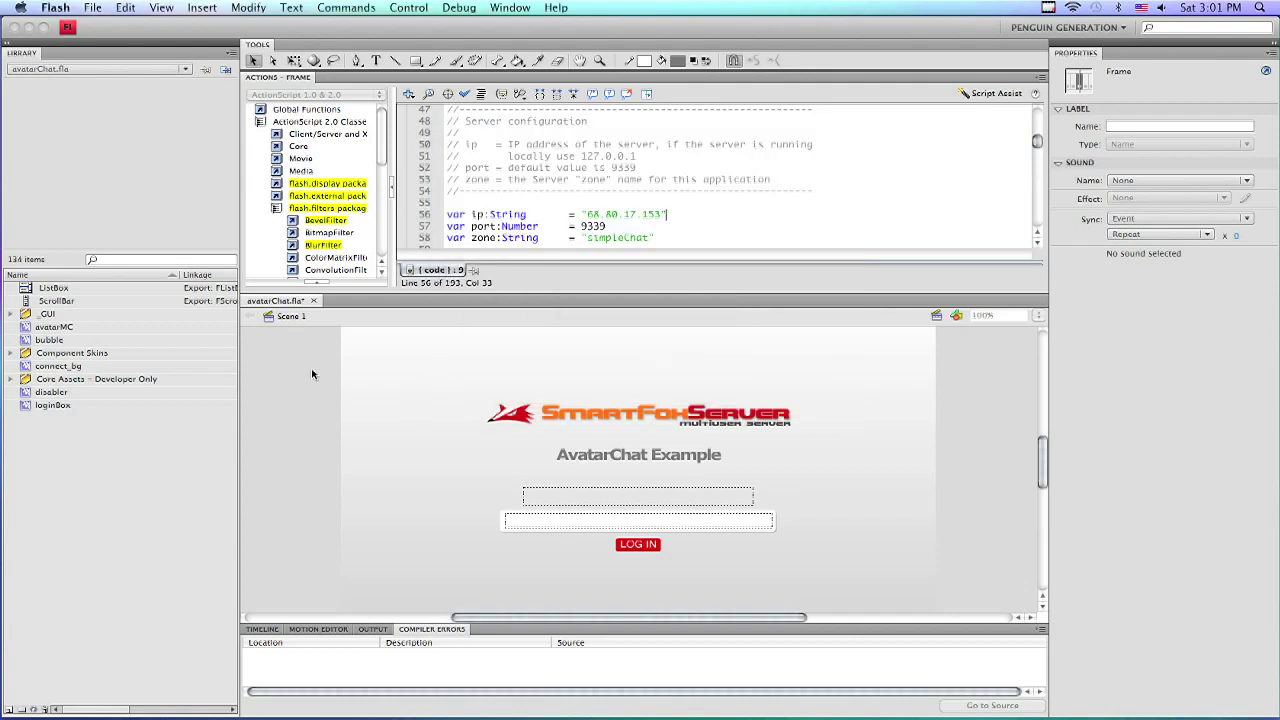
# Show the Timeline, go to the avatar chat window frame, and select the room list
pyautogui.click(263, 629)
pyautogui.click(485, 648)
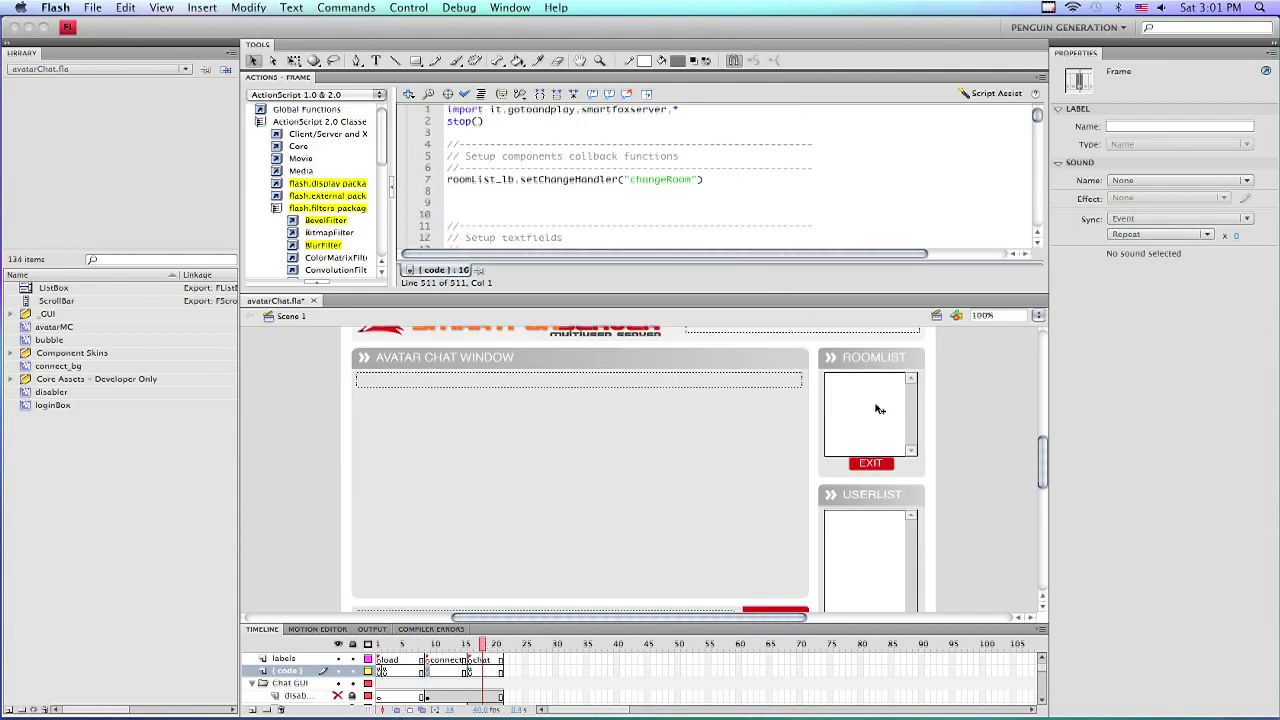
pyautogui.click(877, 411)
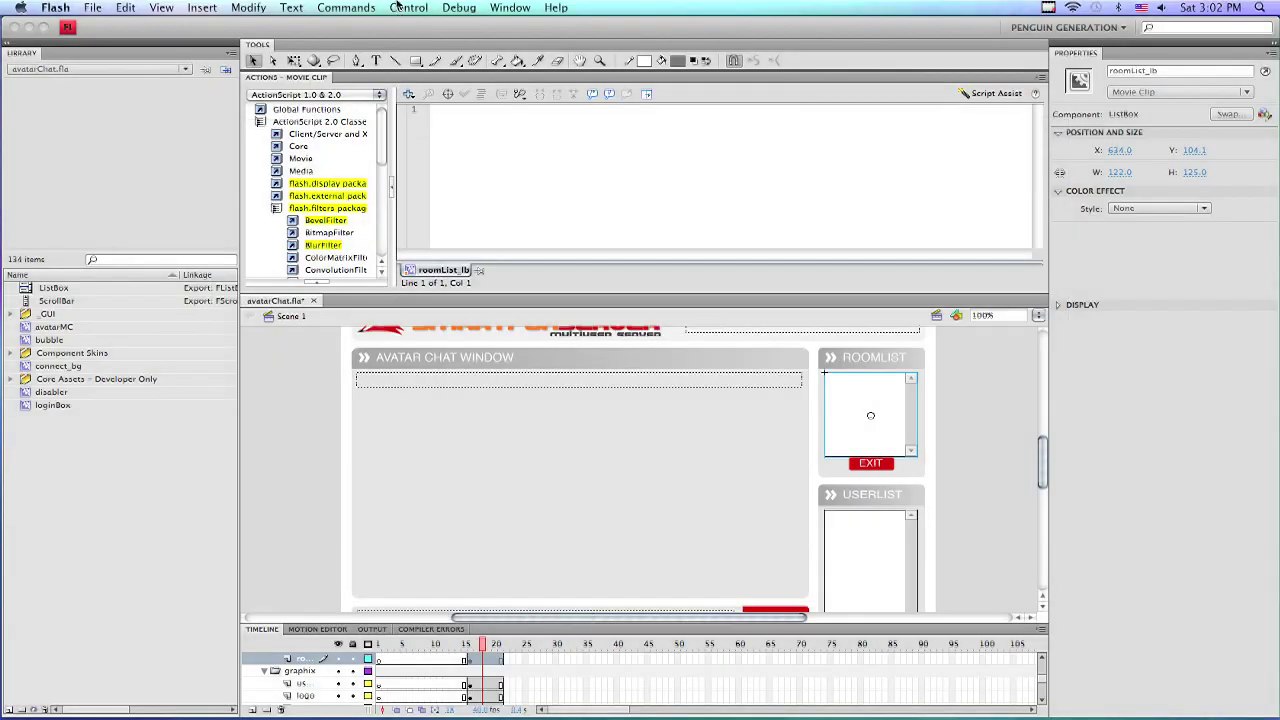
# Test the movie and log into the avatar chat with a nickname
pyautogui.click(405, 7)
pyautogui.click(450, 108)
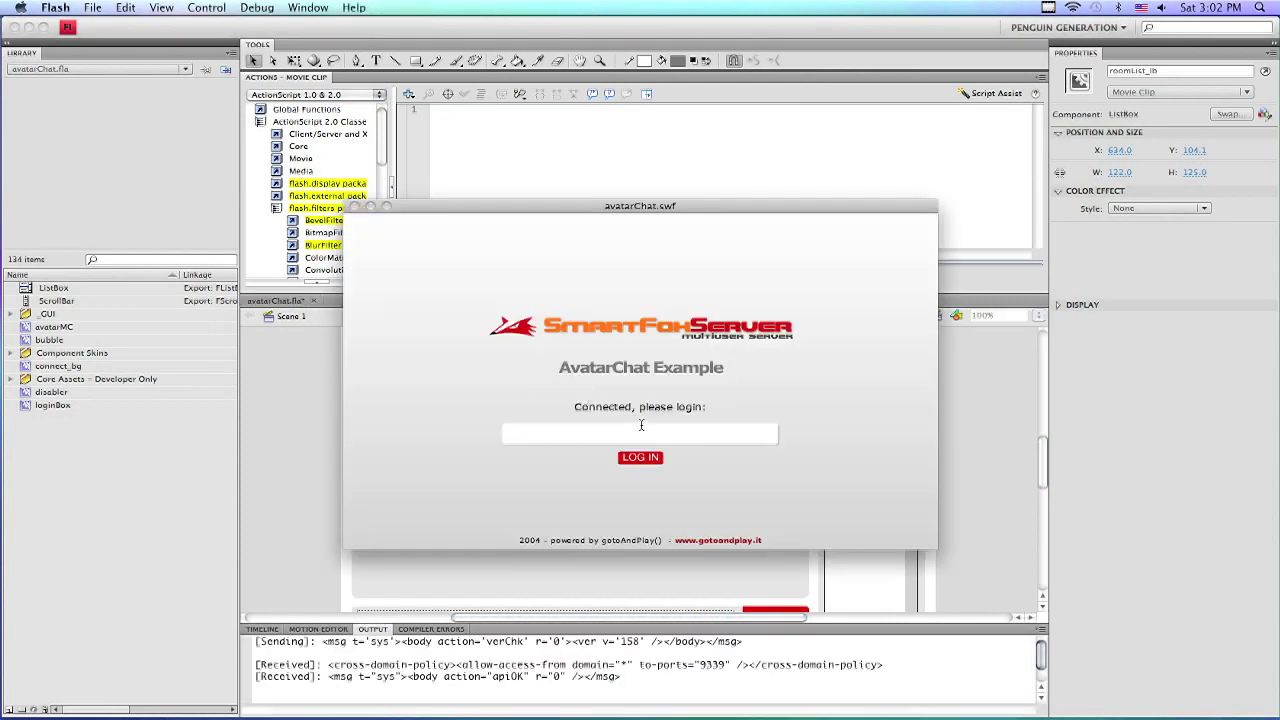
pyautogui.write('Powerflare')
pyautogui.click(640, 458)
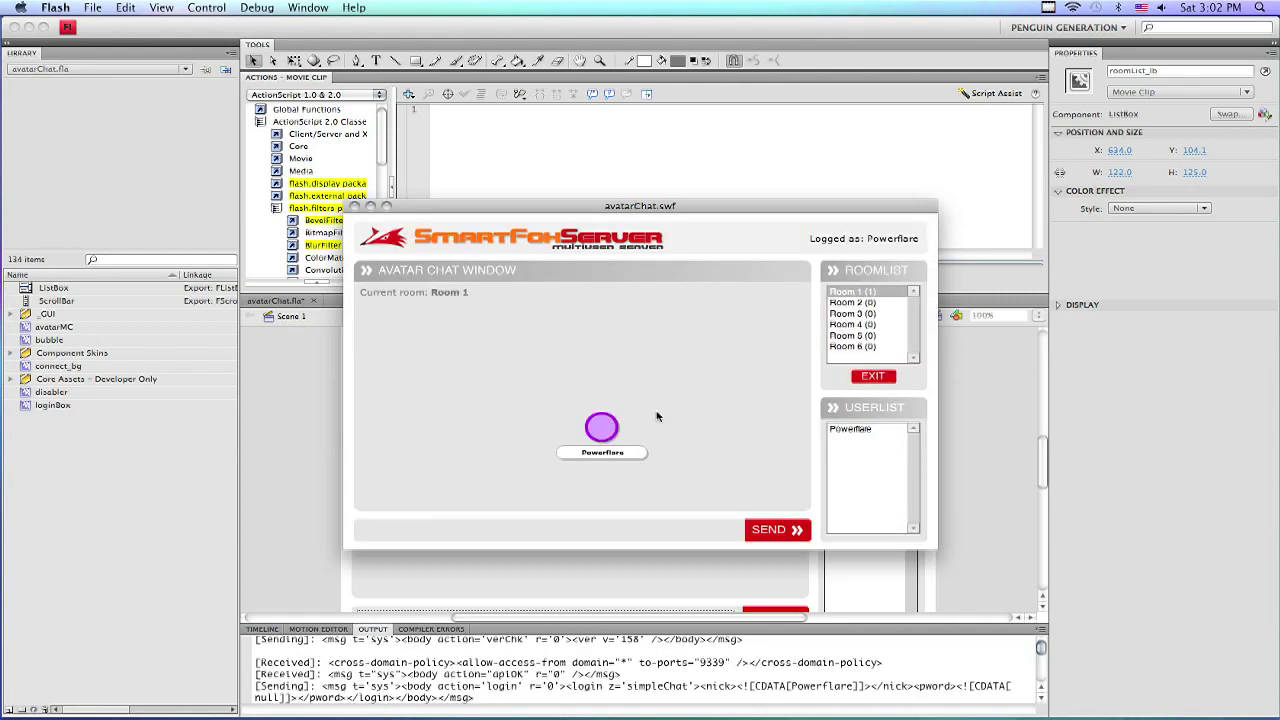
# Walk the avatar around Room 1: upper right, left, then back right
pyautogui.click(680, 369)
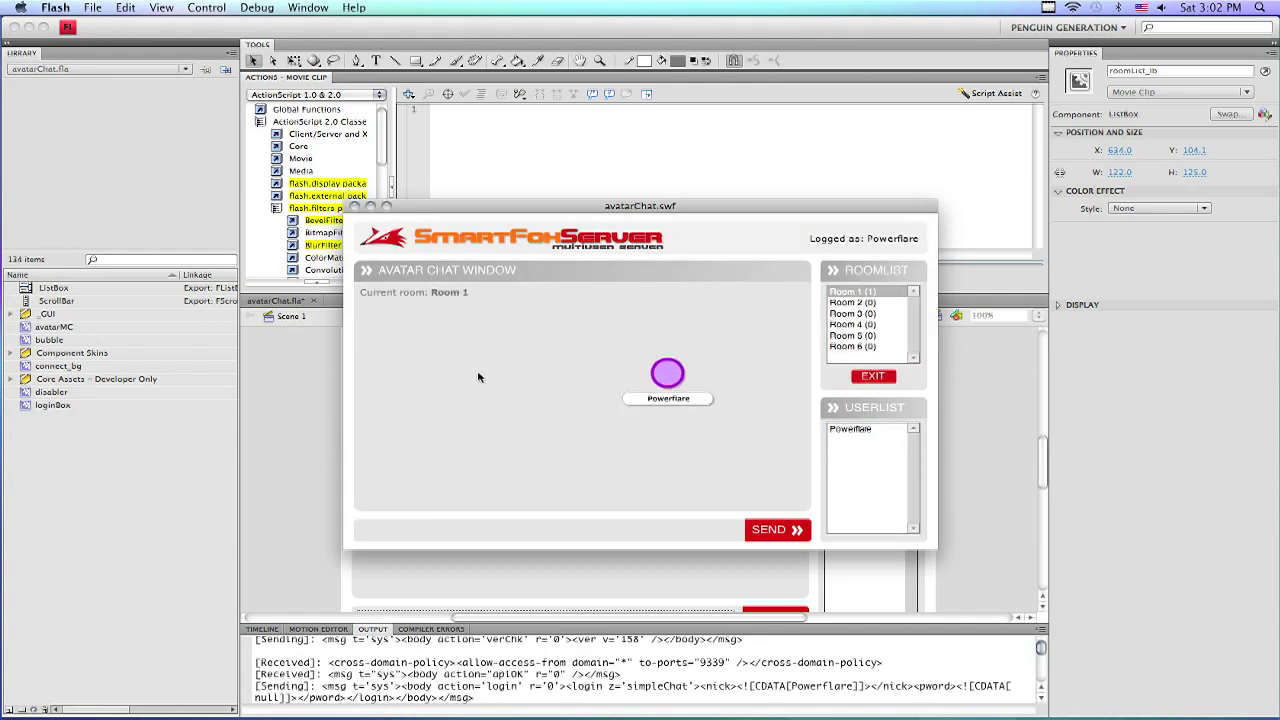
pyautogui.click(524, 369)
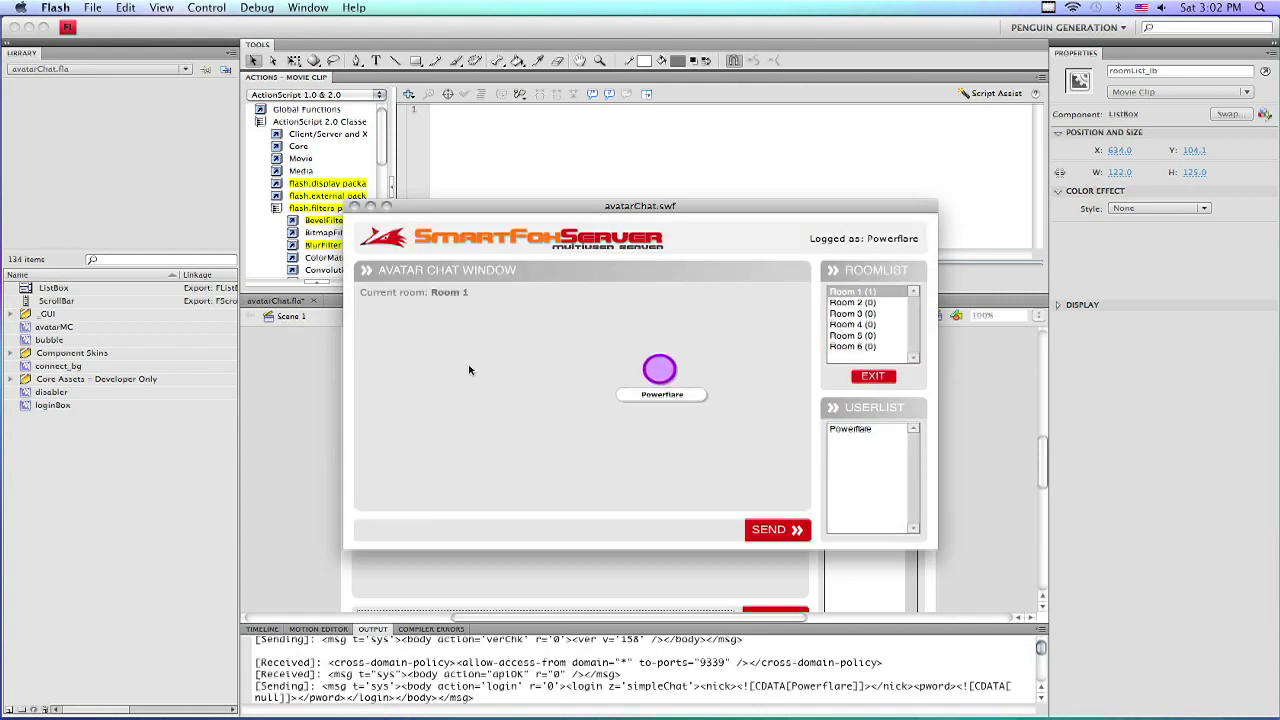
pyautogui.click(697, 339)
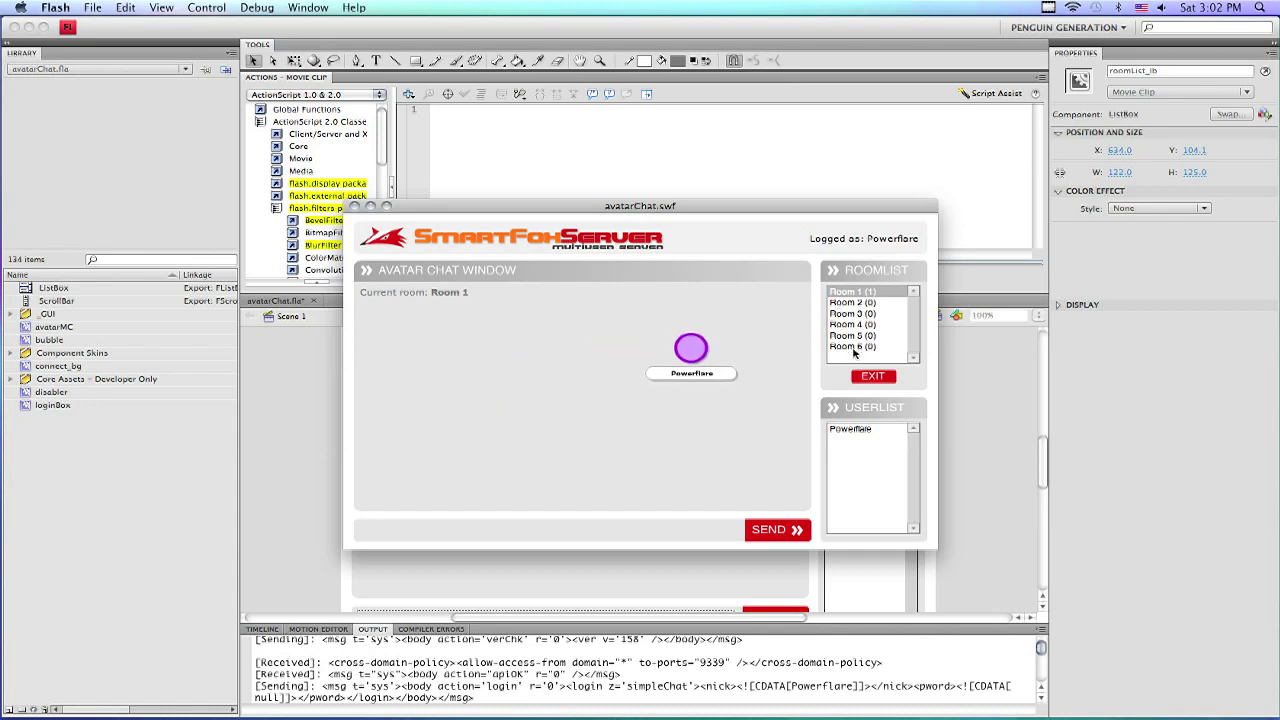